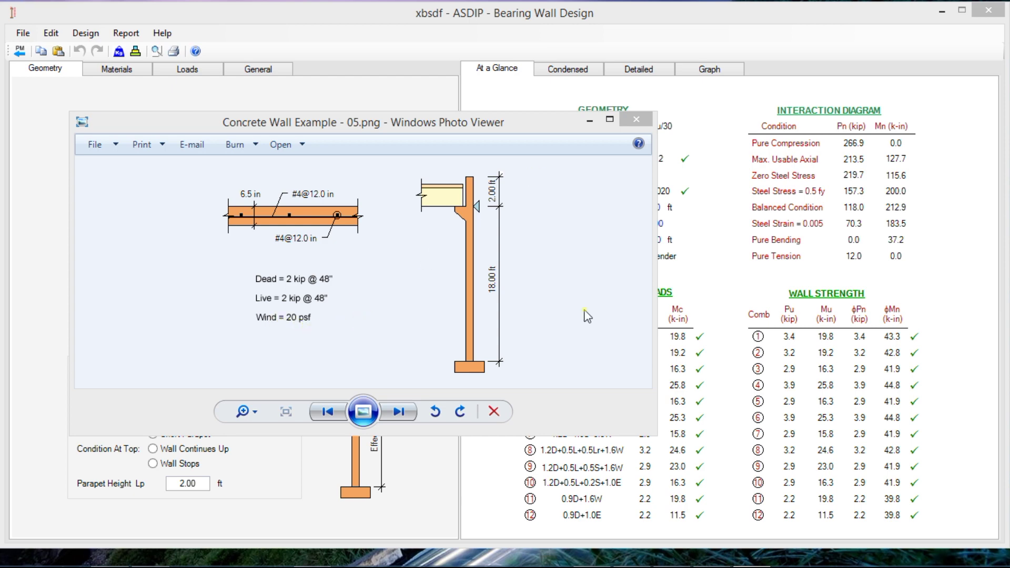
Step: Bring the xbsdf bearing wall design in ASDIP back in front of Photo Viewer
click(731, 269)
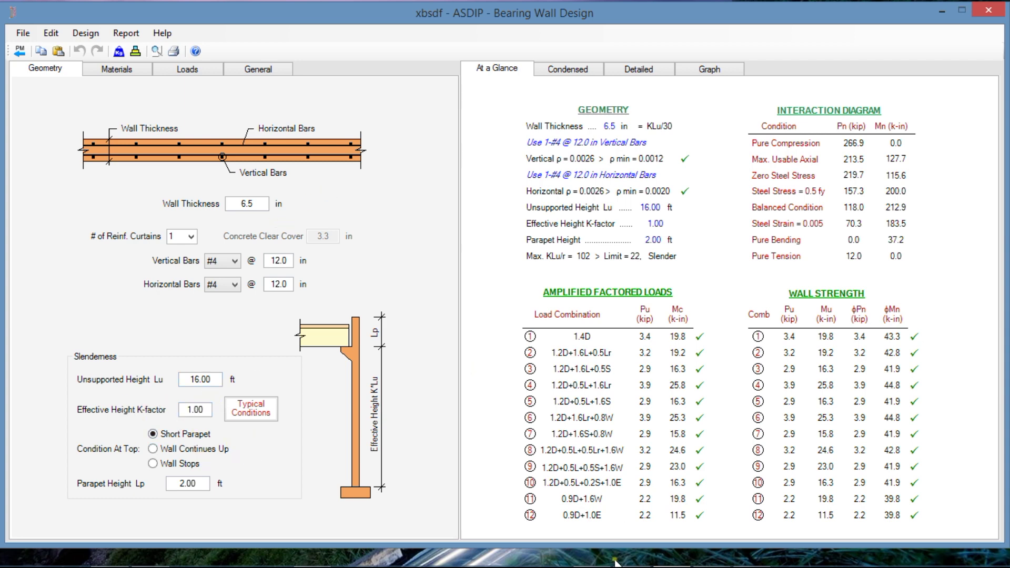
Step: Show the Concrete Wall Example - 05.png sketch in Windows Photo Viewer for reference
mouse_move(618, 564)
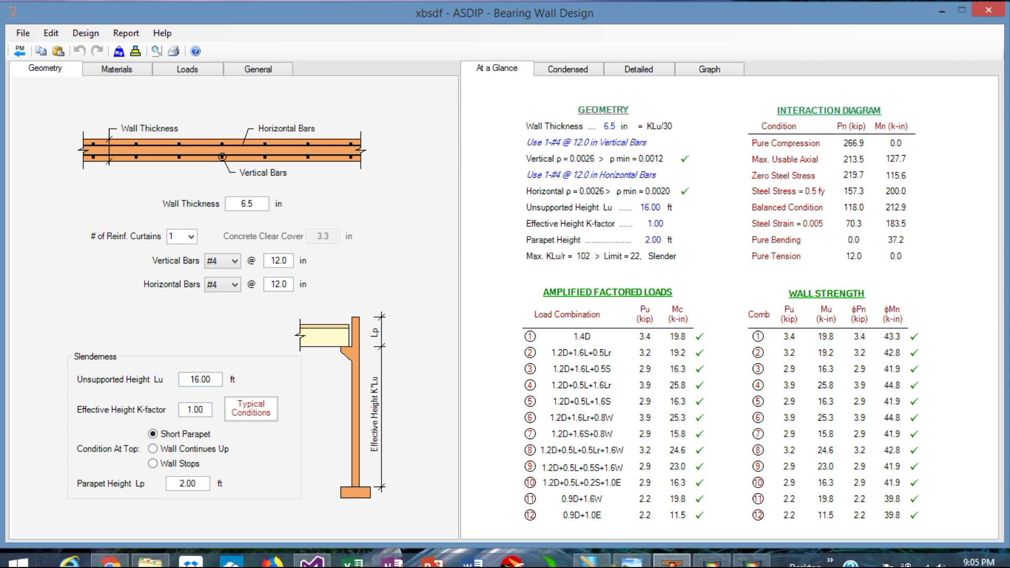
click(631, 552)
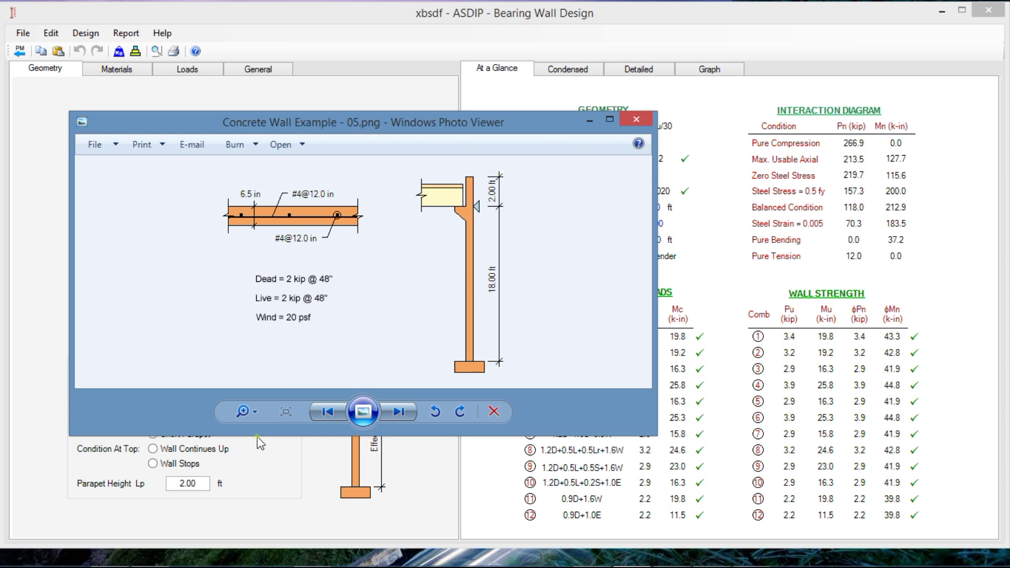
Step: Change the unsupported height Lu to 18 ft and view the 4.0 ksi / 60.0 ksi materials
click(259, 488)
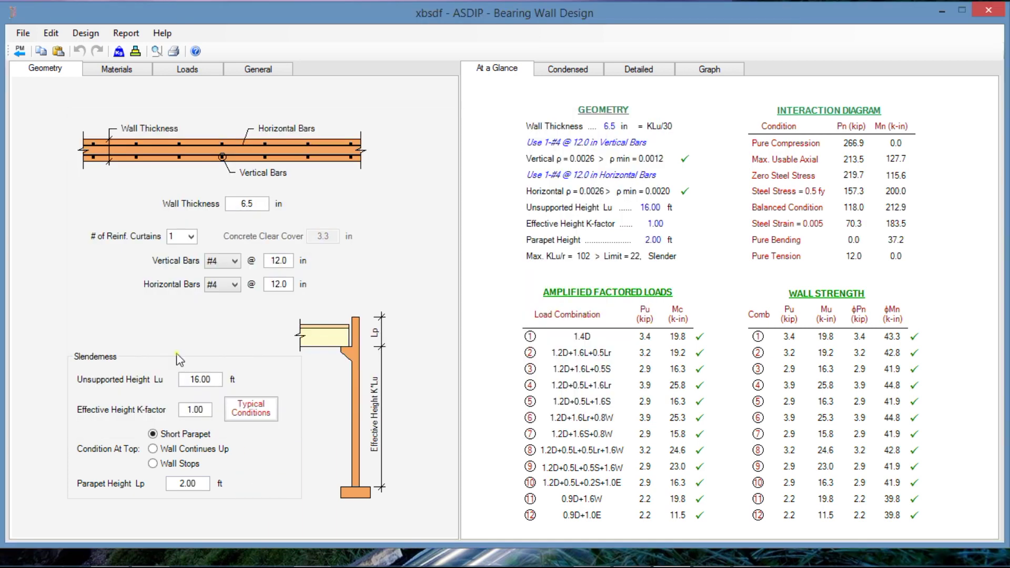
double_click(213, 377)
text(18)
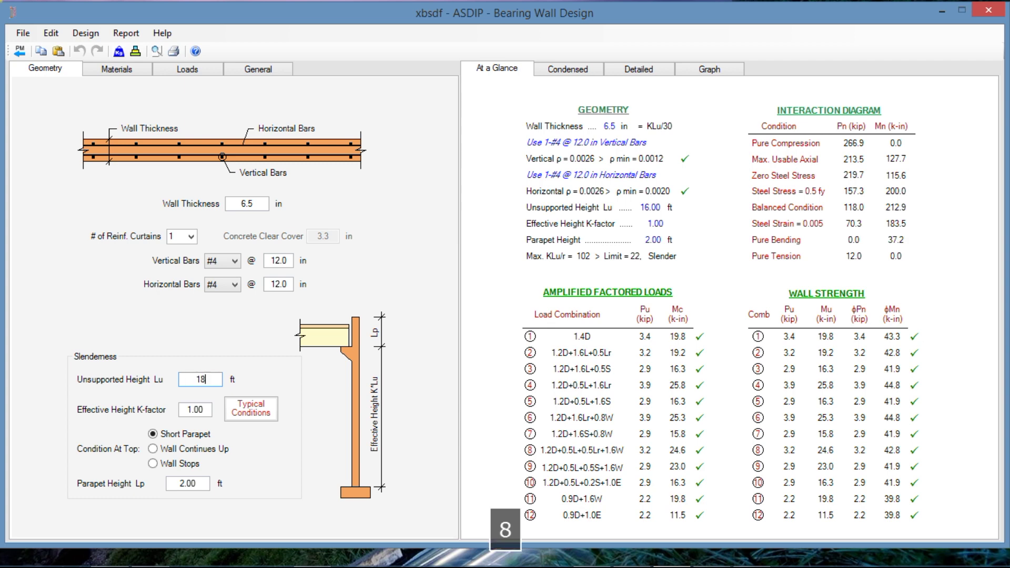
key(Return)
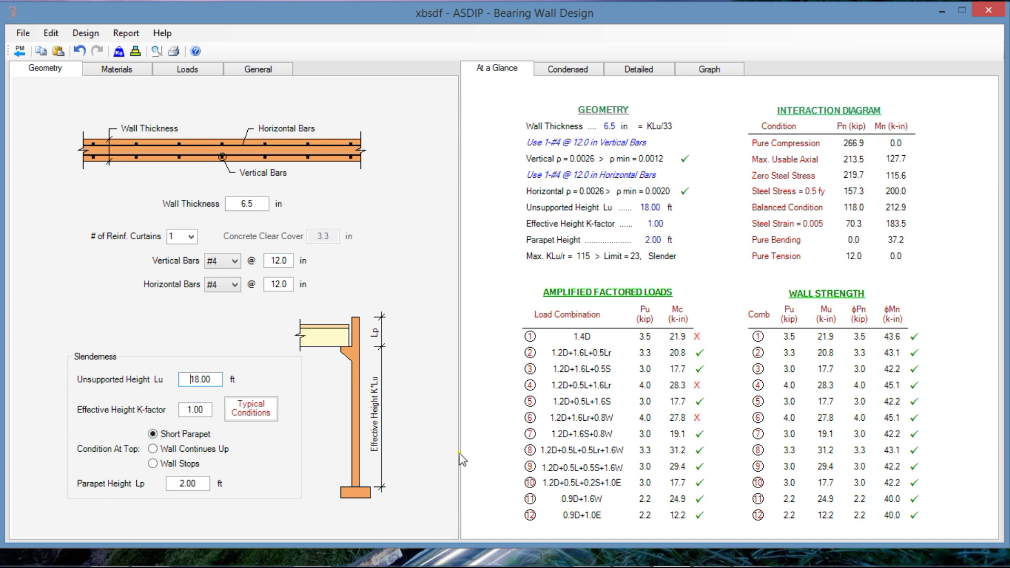
click(118, 70)
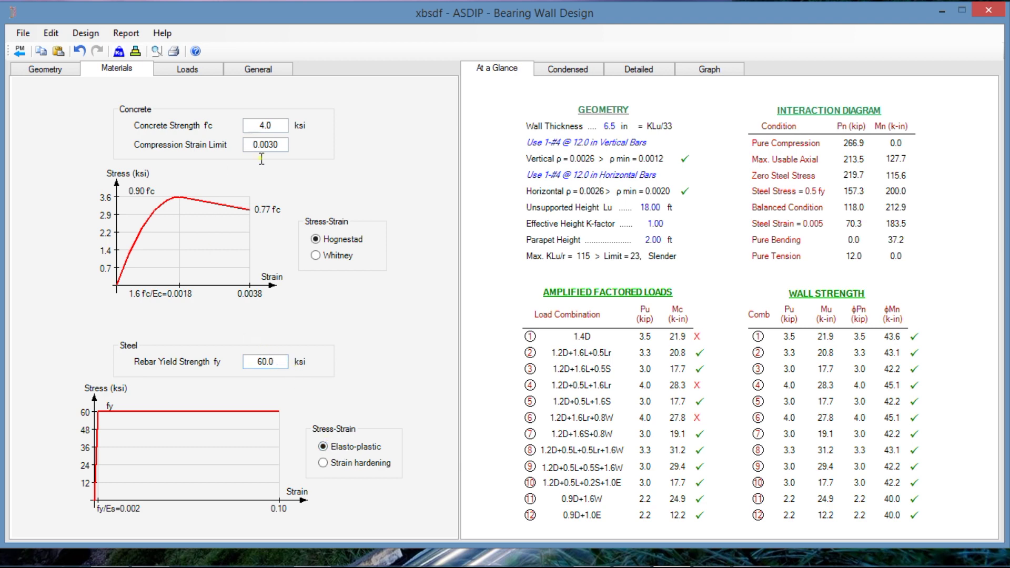
Step: Show the Loads inputs and compare them with the example wall sketch
click(188, 70)
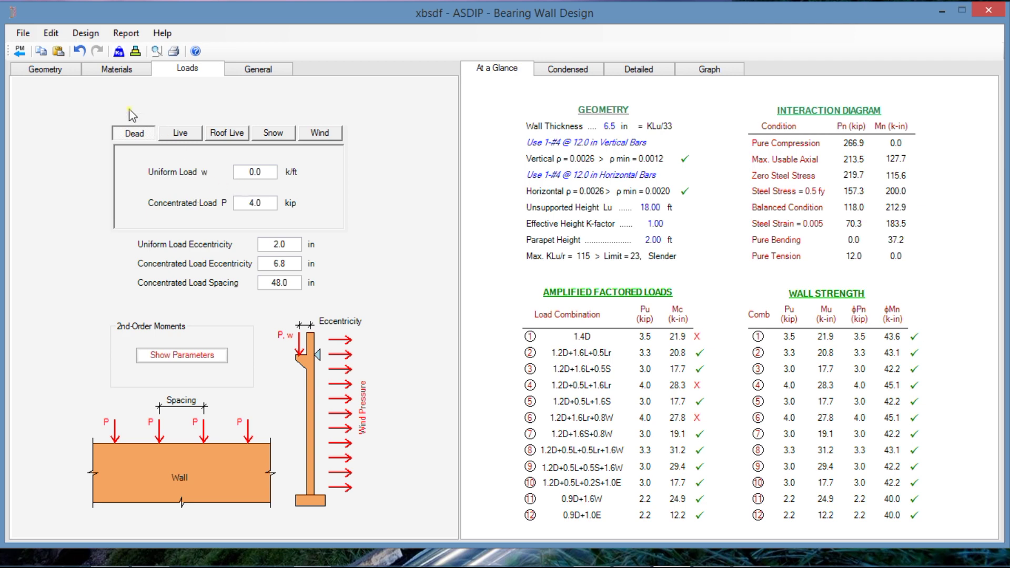
mouse_move(544, 557)
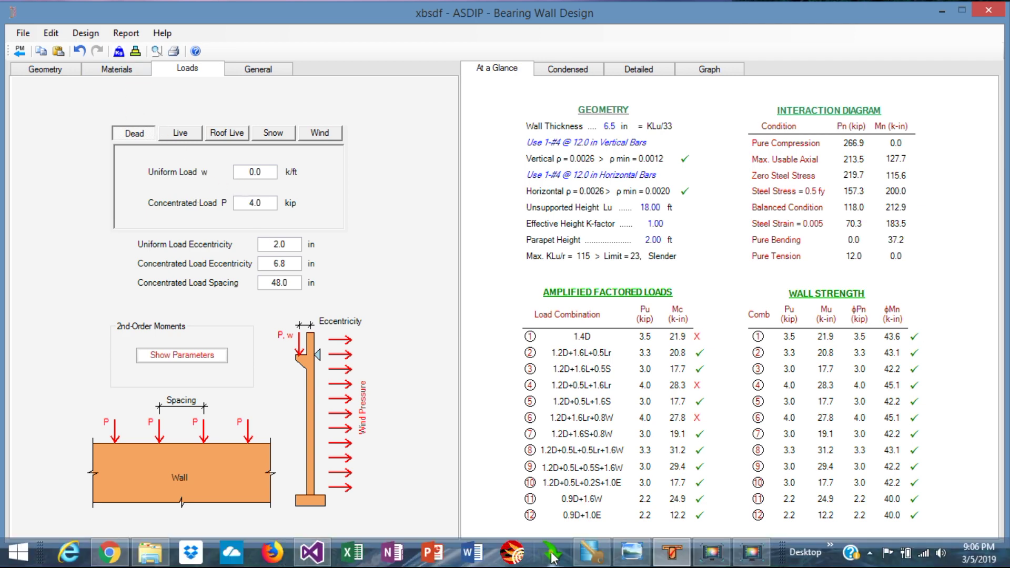
click(632, 552)
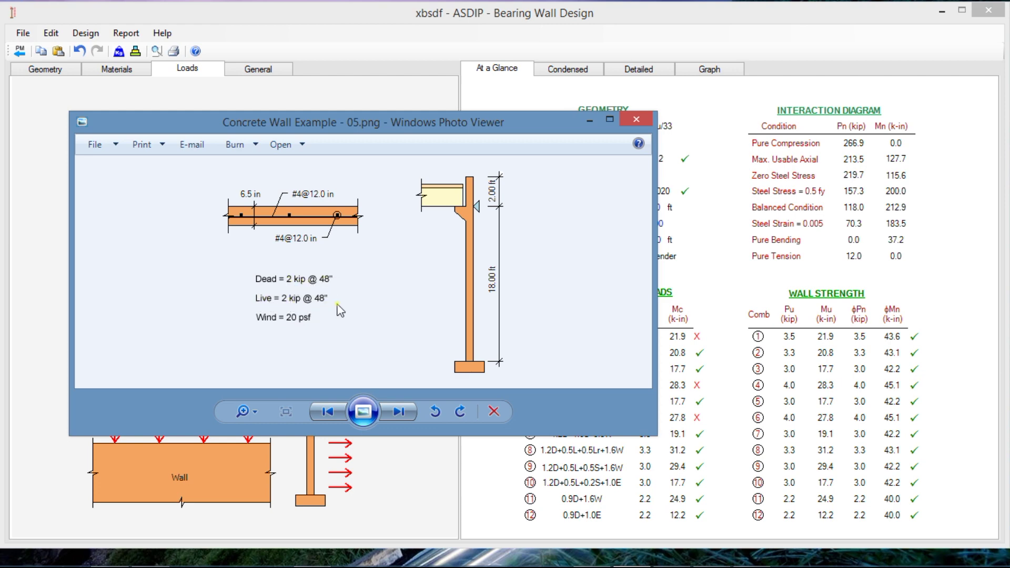
click(394, 487)
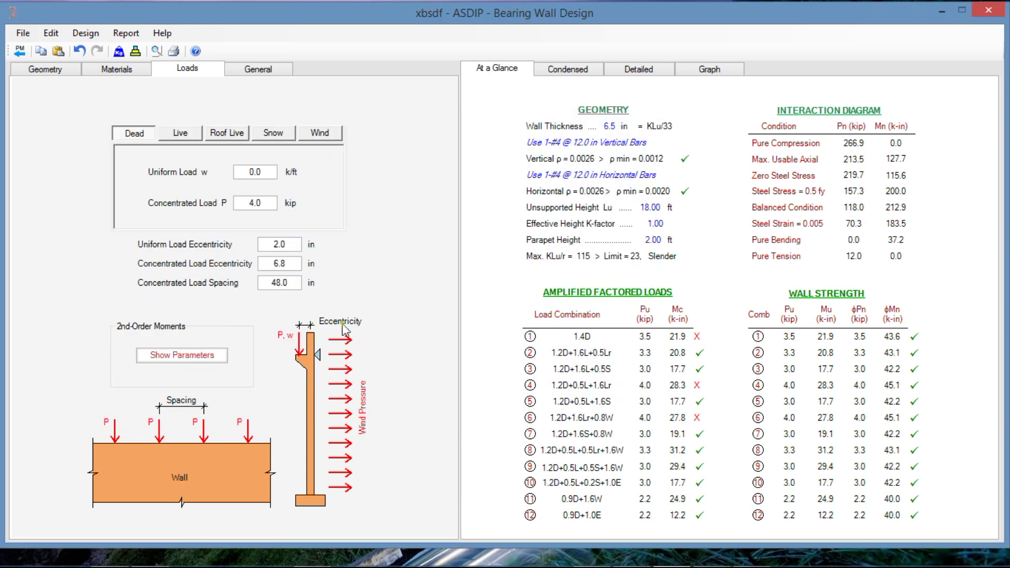
Step: Set the dead concentrated load to 2.0 kip with a 6.0 in eccentricity
double_click(268, 203)
text(2)
click(295, 283)
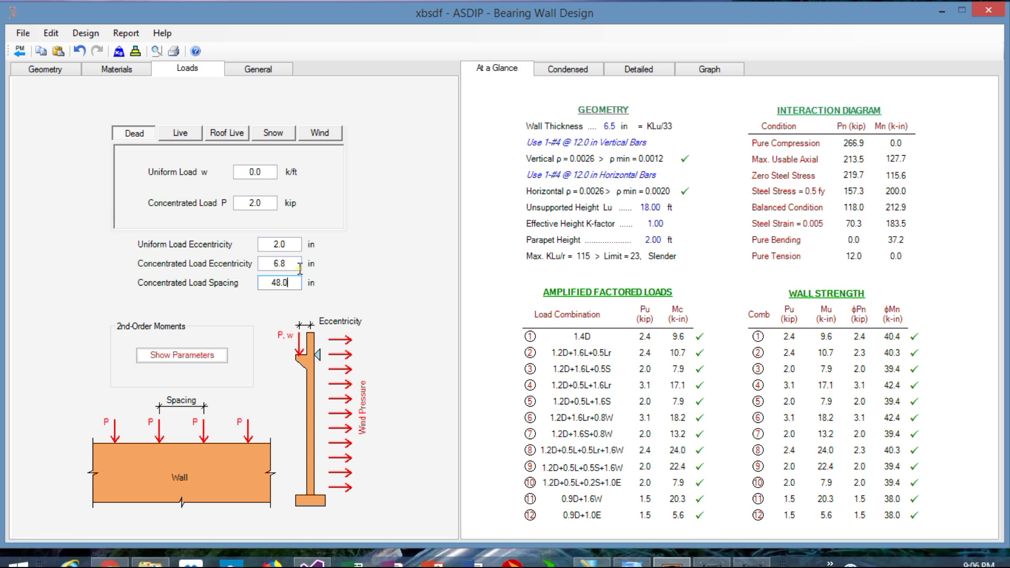
click(294, 263)
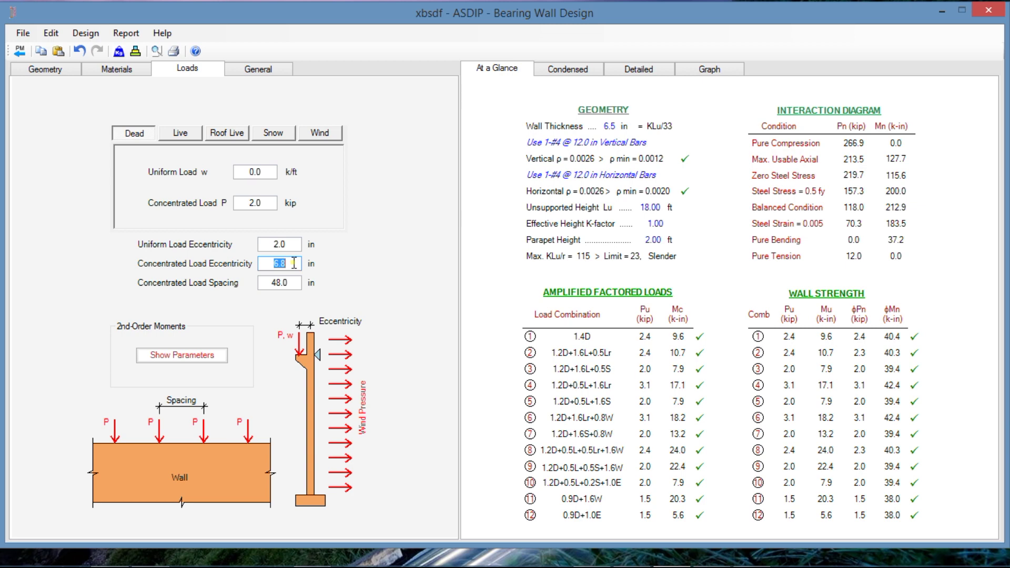
text(6)
key(Return)
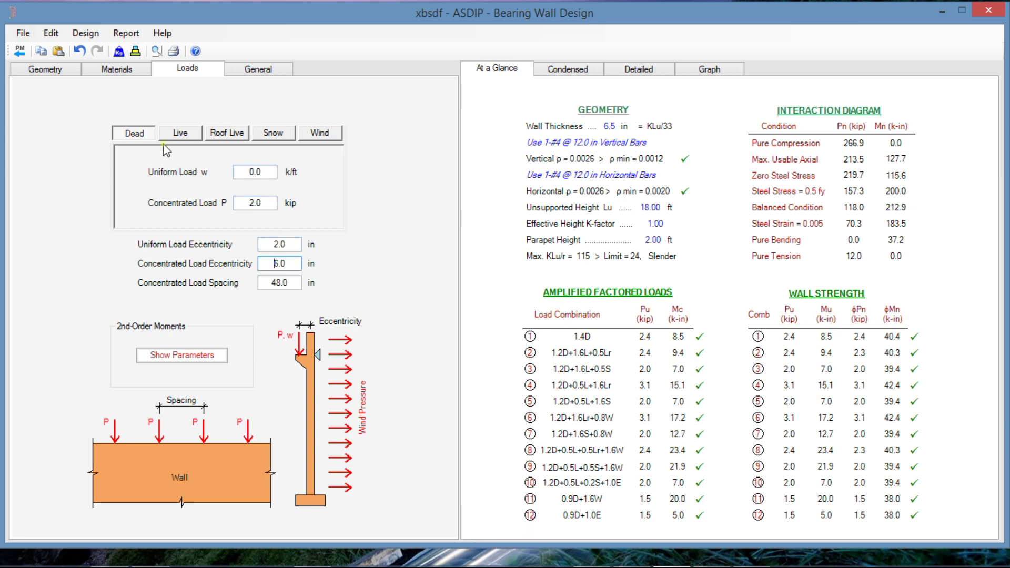
Step: Set the roof live concentrated load to 2.0 kip, then check snow and the 20 psf wind
click(180, 132)
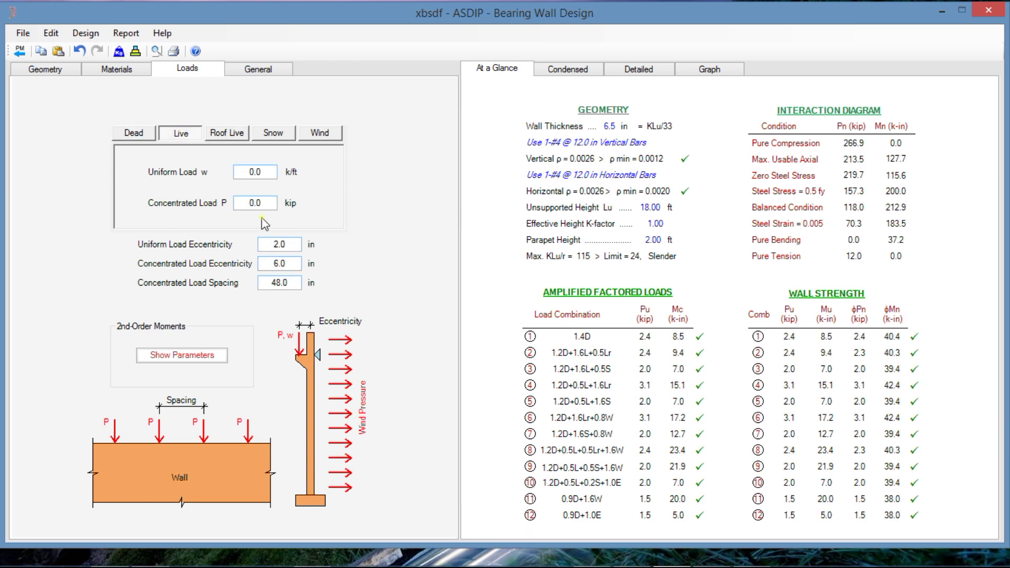
click(229, 135)
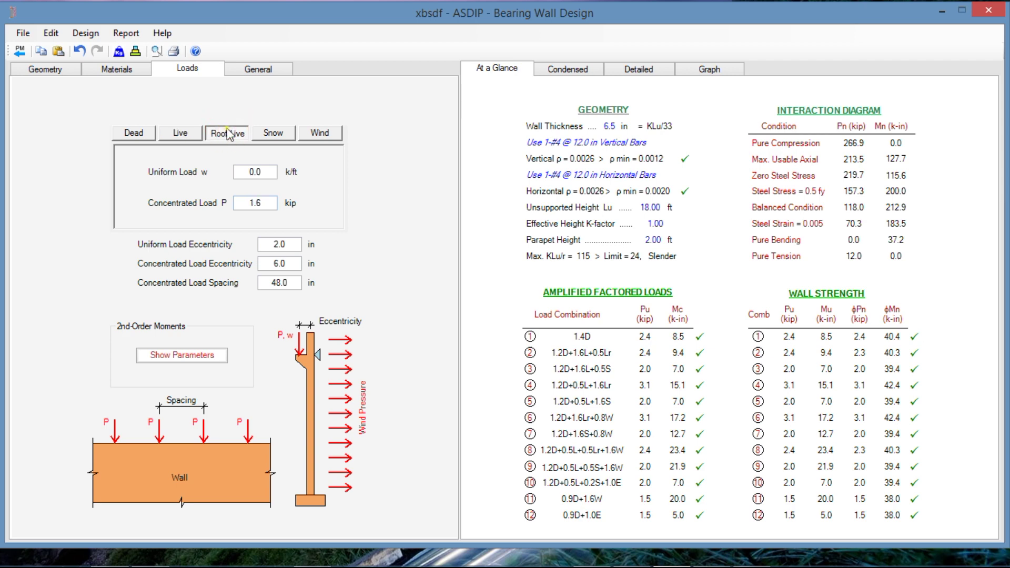
double_click(267, 203)
text(2)
key(Return)
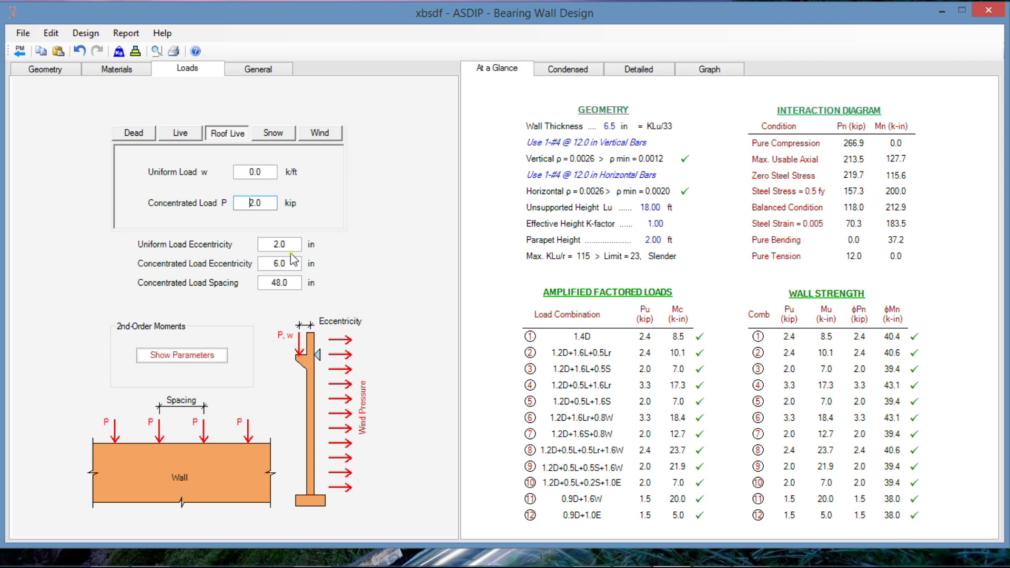
click(273, 134)
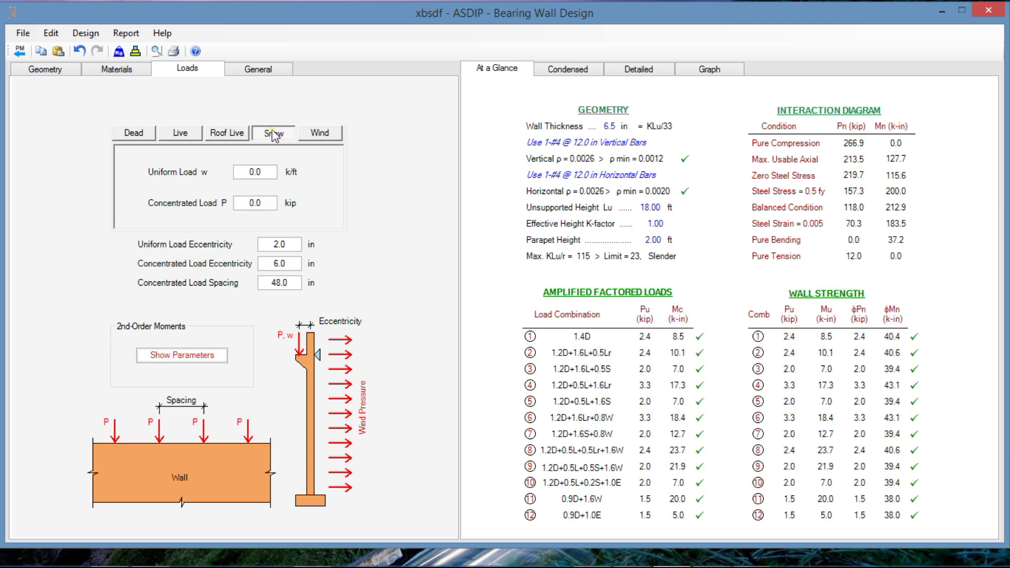
click(334, 137)
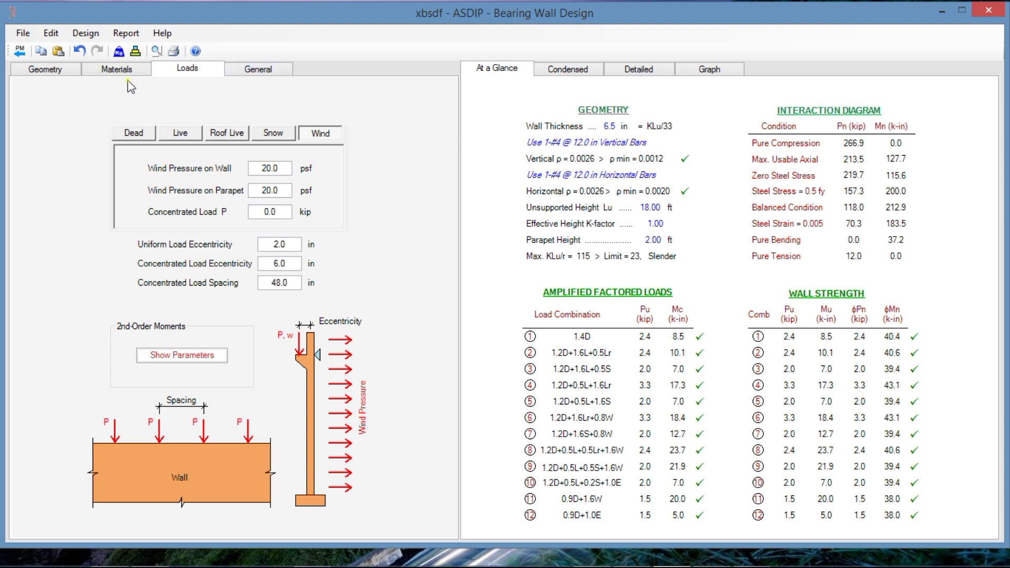
Step: Recheck the wall geometry and display the condensed report with every combination OK
click(47, 70)
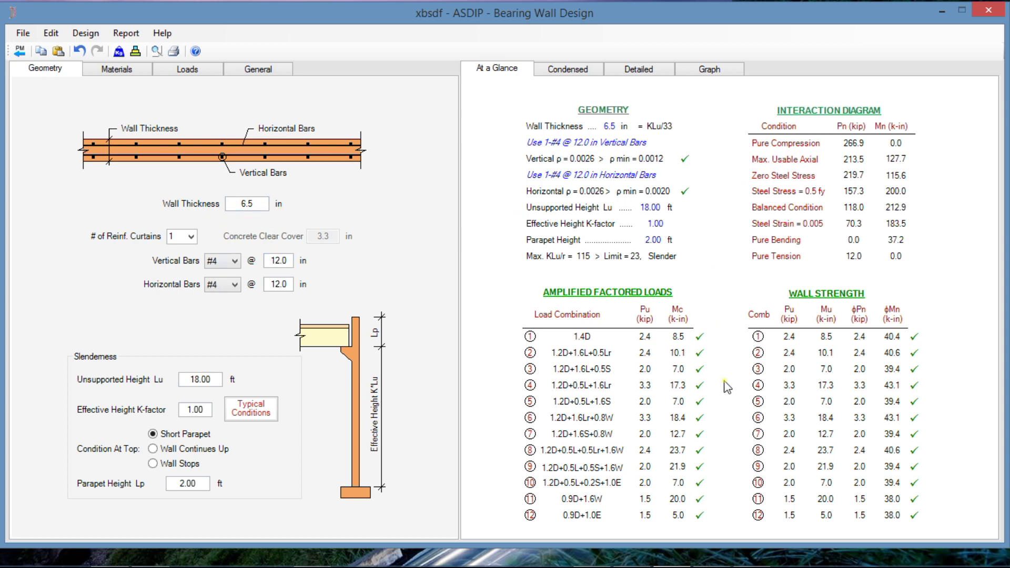
click(573, 74)
click(507, 72)
click(583, 79)
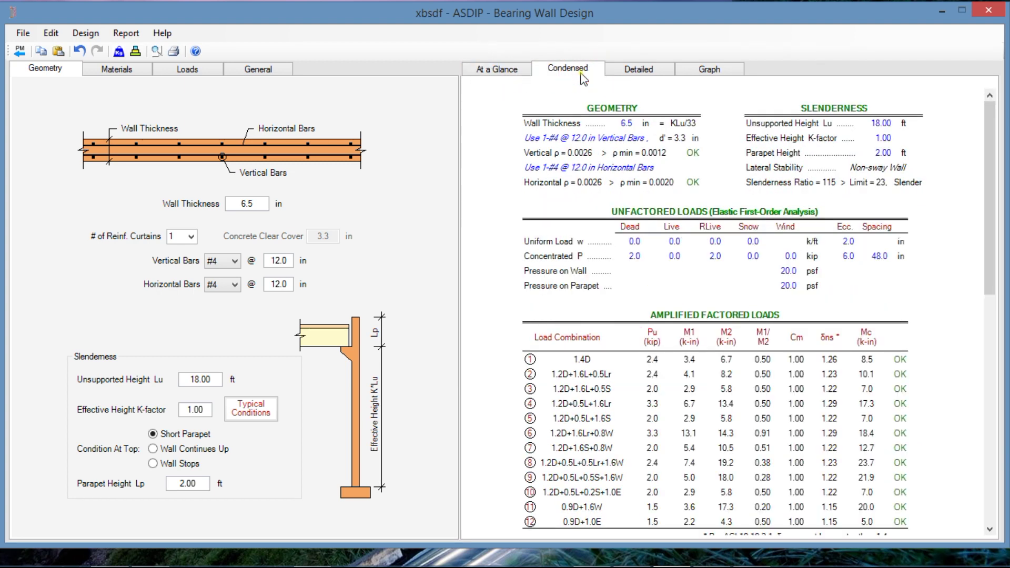
Step: Scroll the condensed report's load tables, then bring up the loads' 2nd-order moment parameters
scroll(742, 312, down, 3)
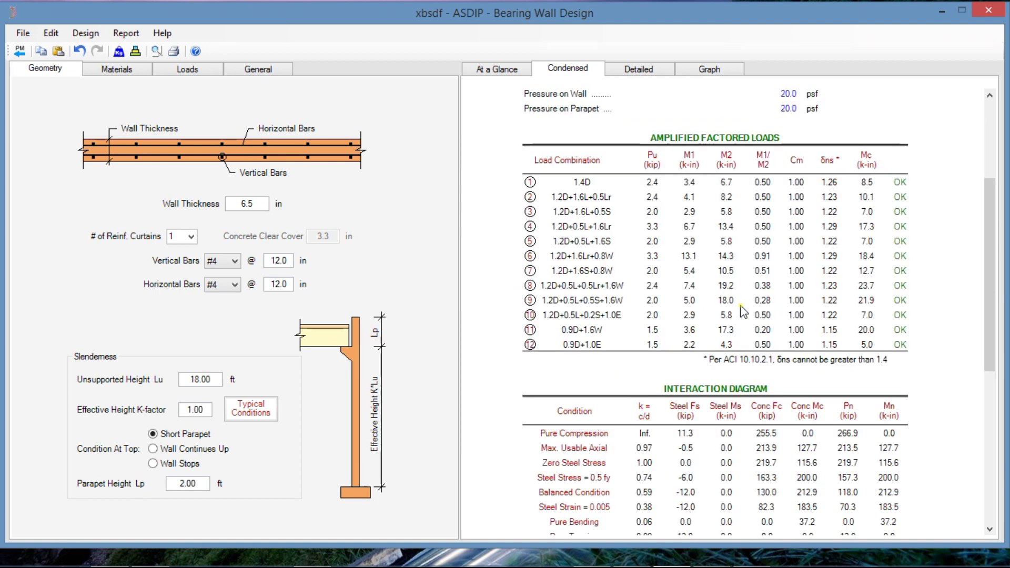
scroll(742, 312, down, 2)
scroll(742, 312, up, 5)
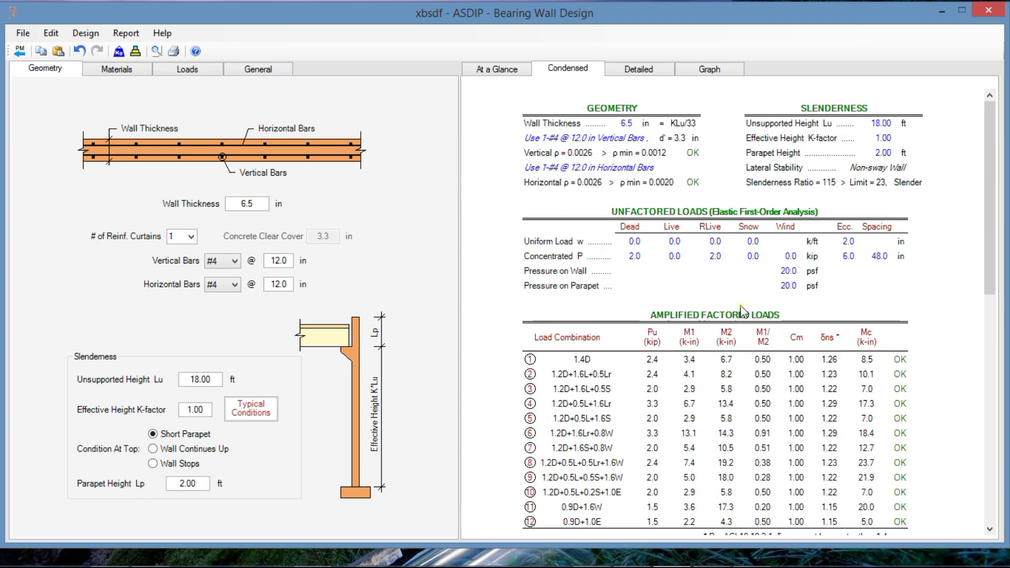
scroll(741, 312, down, 2)
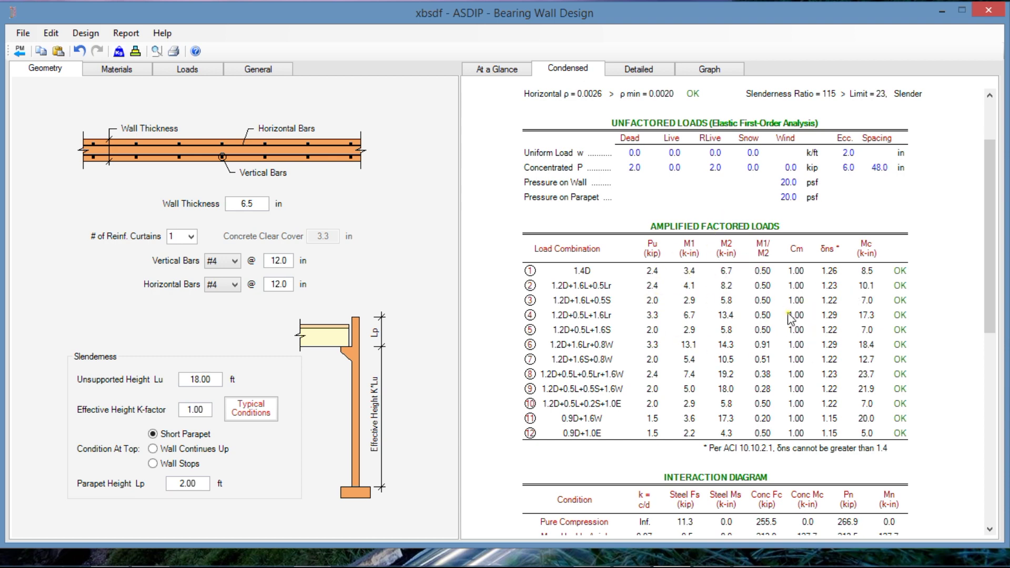
click(196, 70)
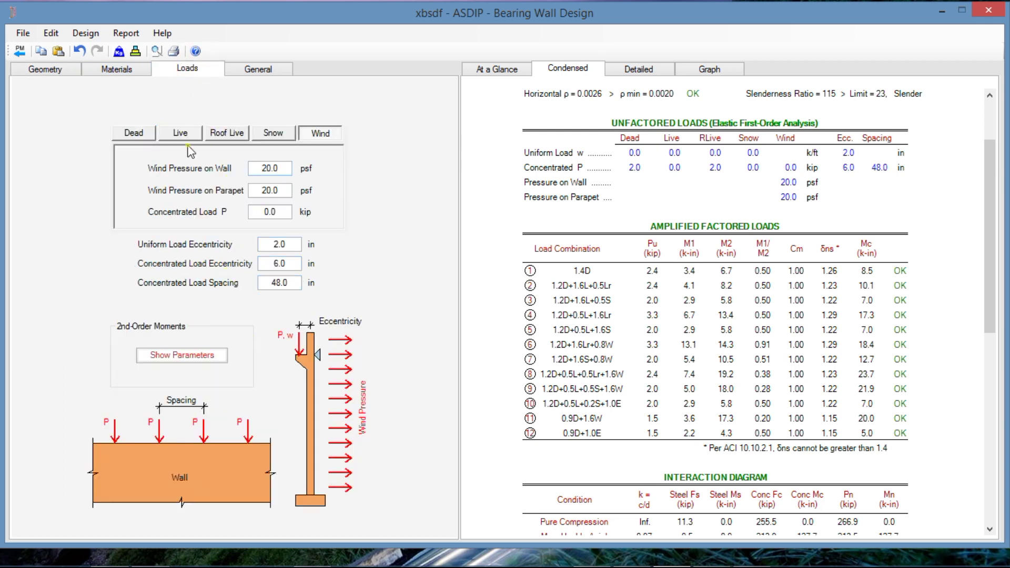
click(188, 363)
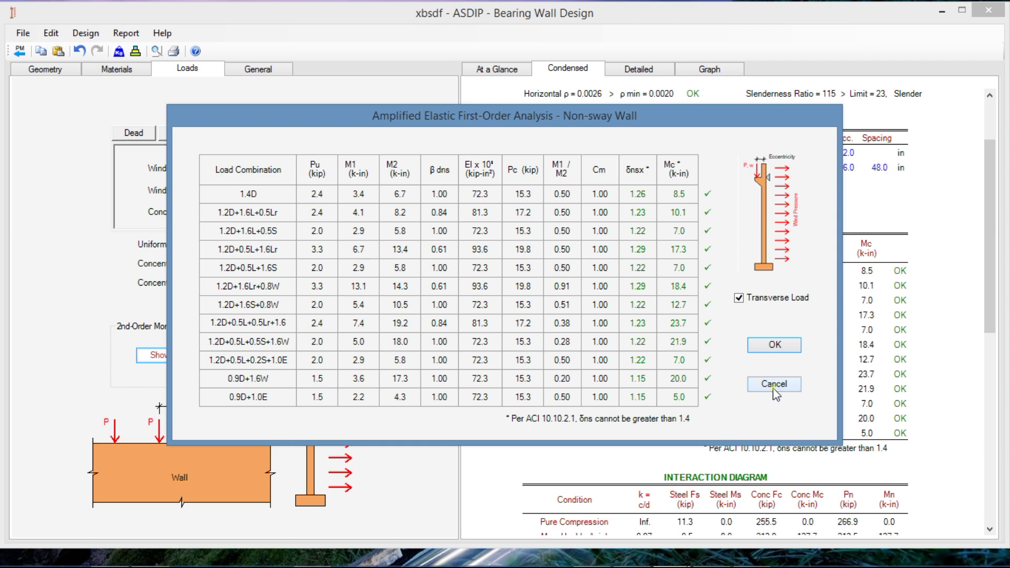
Step: Review the non-sway amplified first-order analysis parameters, then close them
click(773, 343)
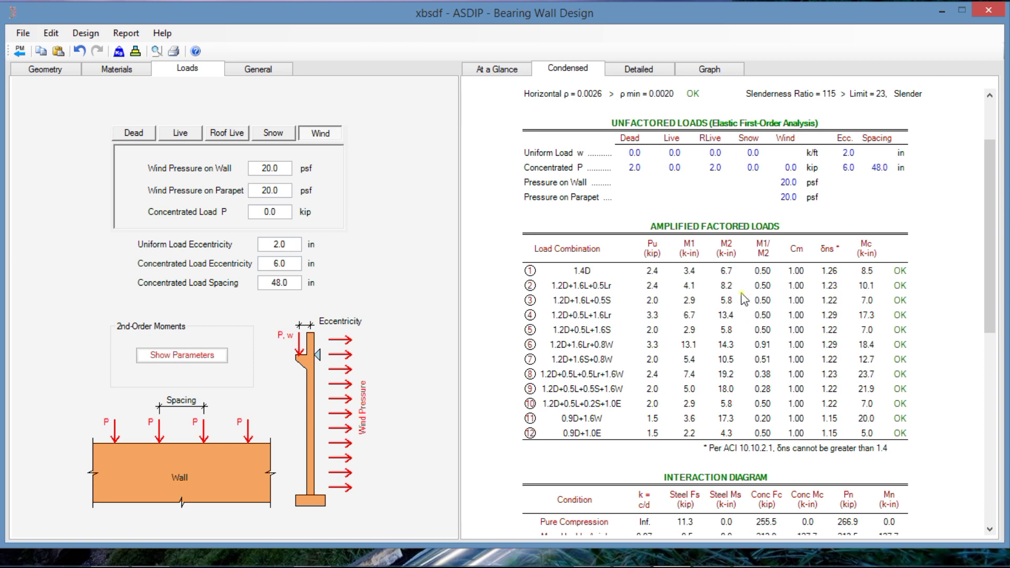
Step: Scroll to the Wall Strength table: maximum Mu/φMn 0.58, all 12 combinations OK
scroll(843, 345, down, 4)
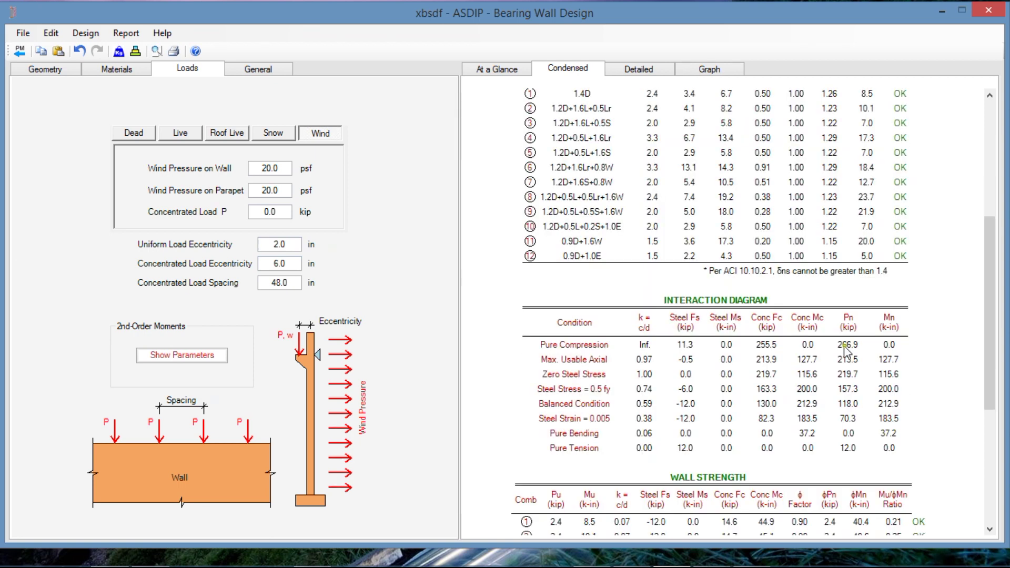
scroll(757, 388, down, 5)
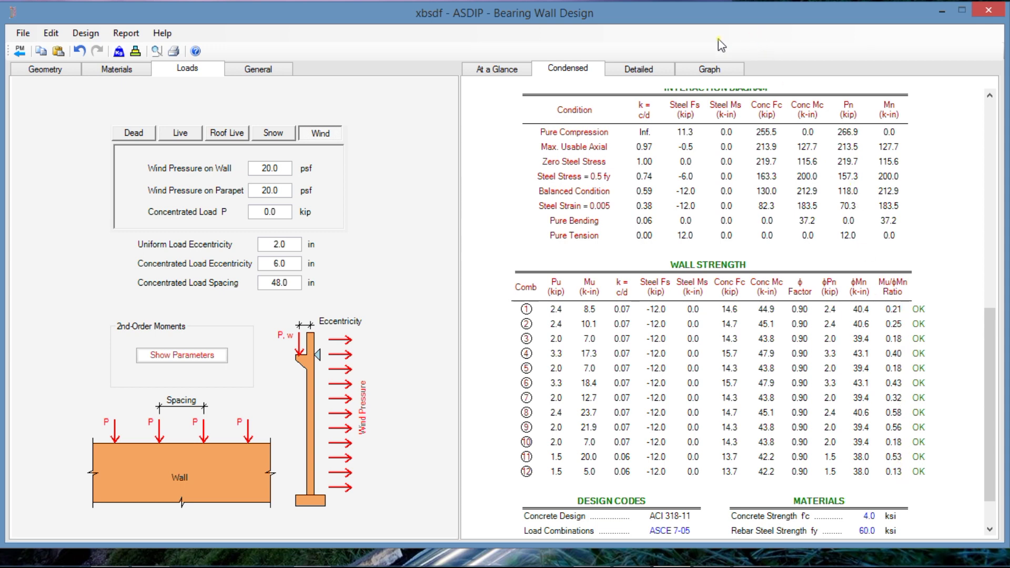
Step: Display the Pn-Mn interaction diagram graph, with Po of 267 kip and loads plotted inside
click(716, 75)
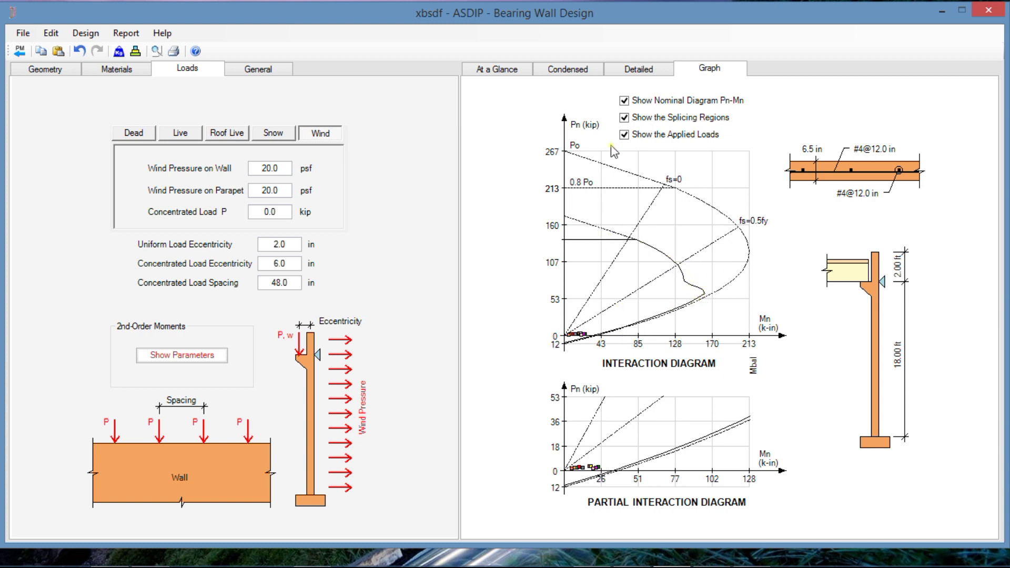
Step: Turn off the nominal diagram so only the φPn-φMn curve shows (Po 173 kip)
click(624, 100)
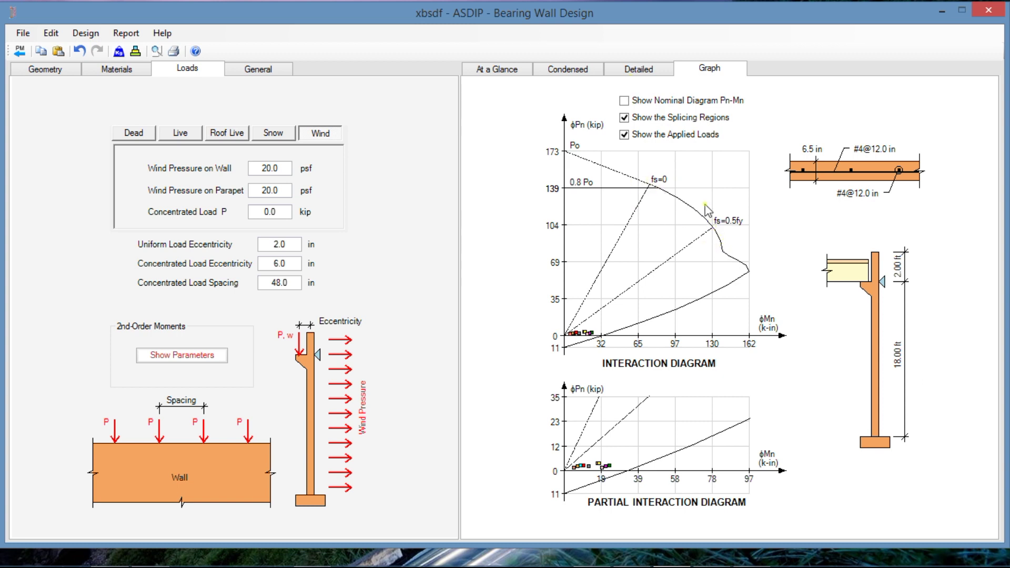
click(624, 101)
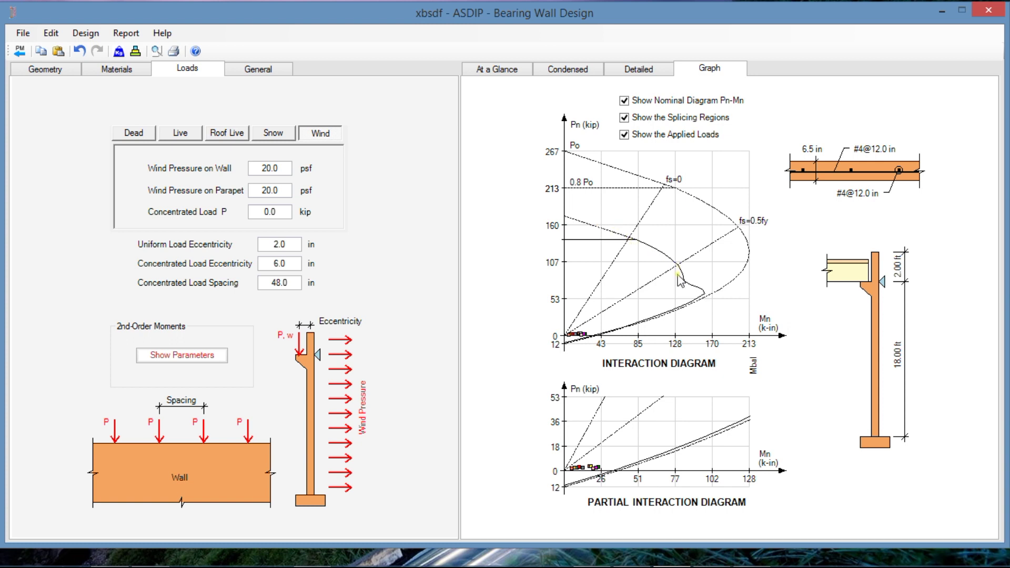
click(623, 101)
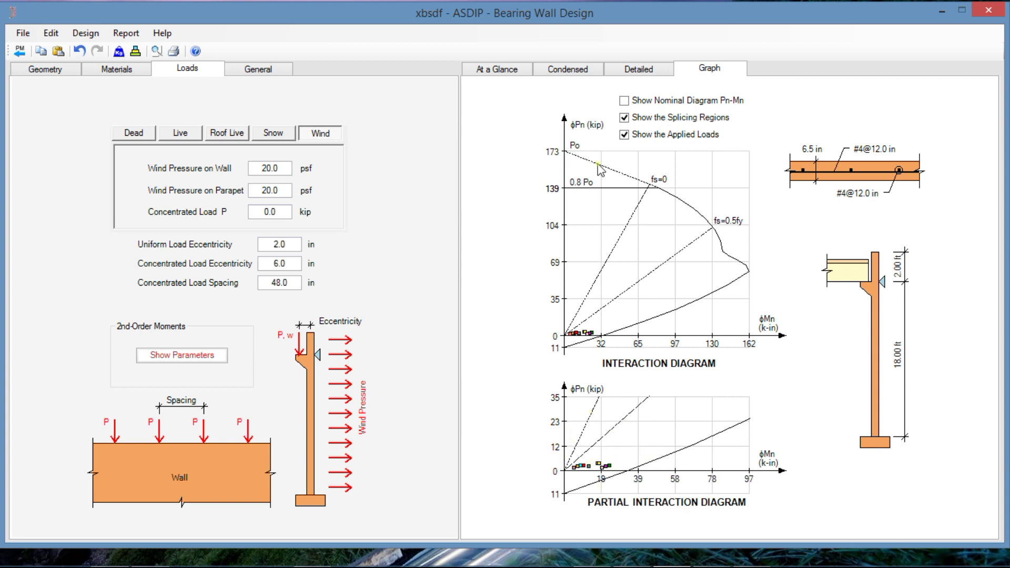
Step: Compare the condensed results tables with the interaction diagrams, then bring up the Detailed report
click(595, 72)
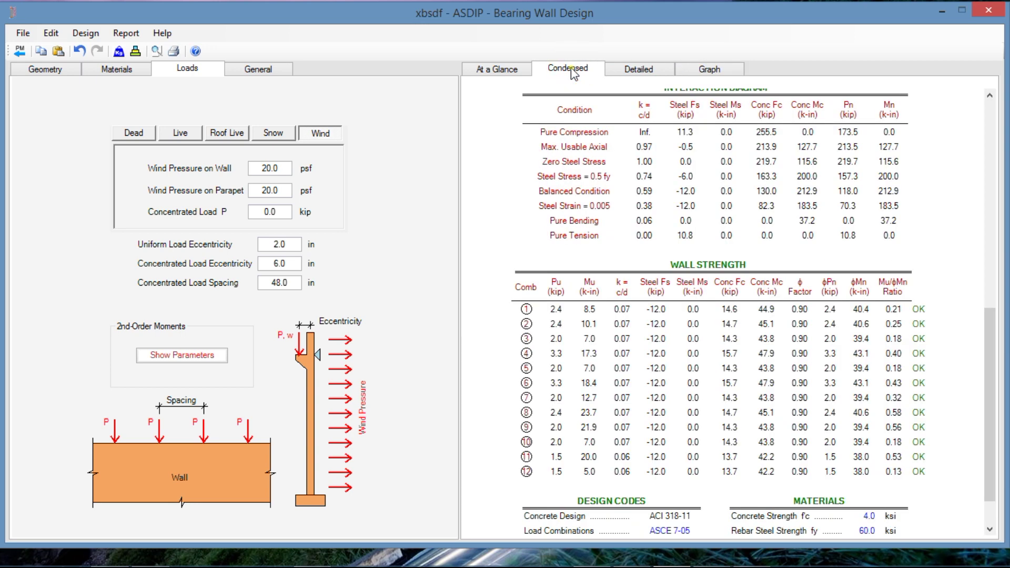
scroll(645, 216, up, 2)
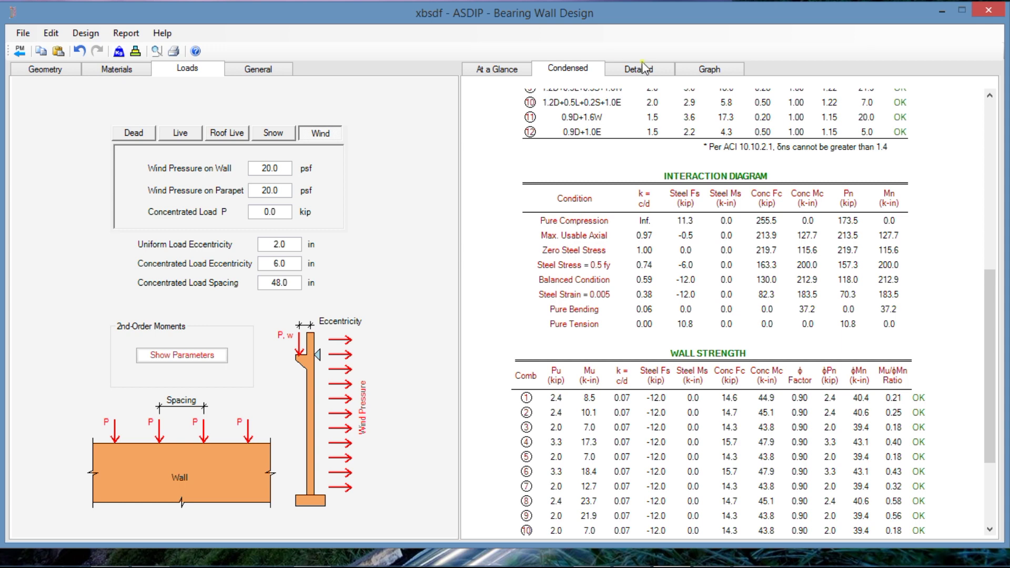
click(706, 76)
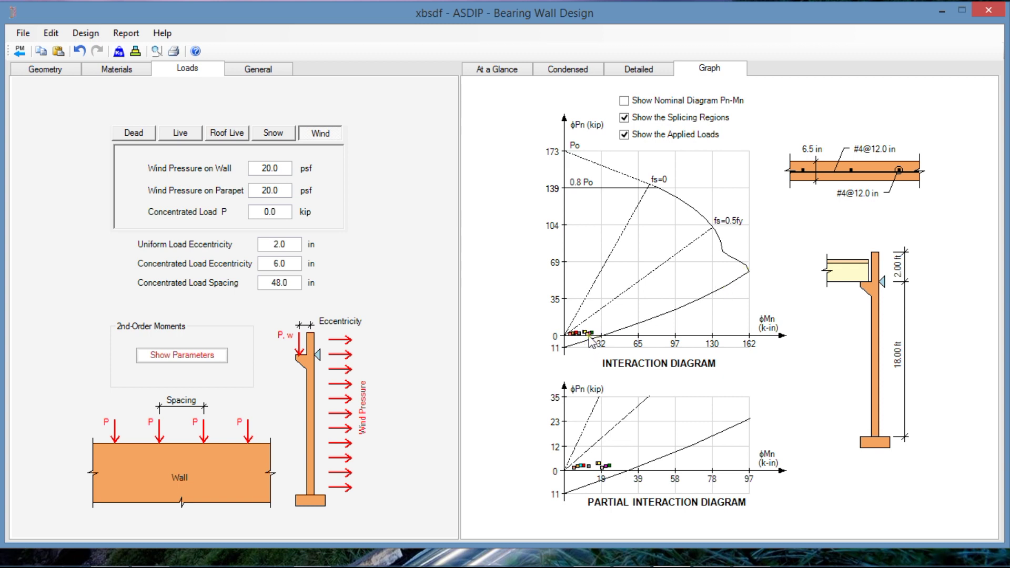
click(559, 73)
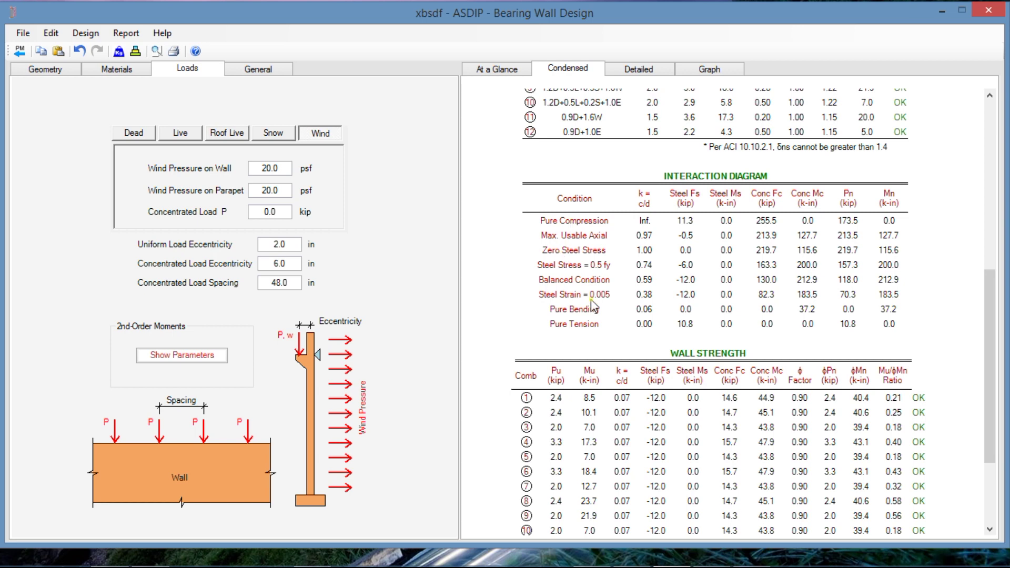
click(710, 74)
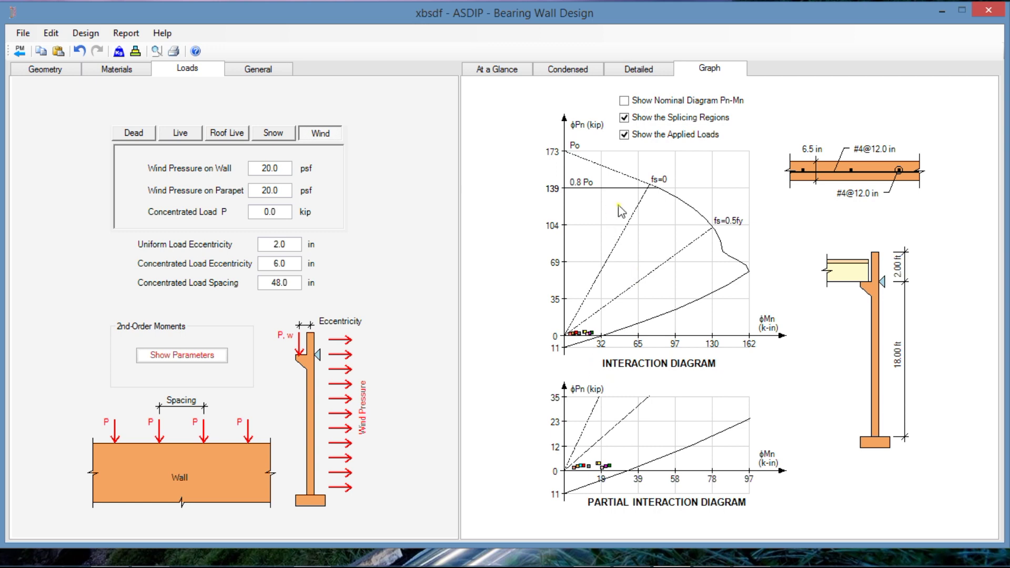
click(645, 74)
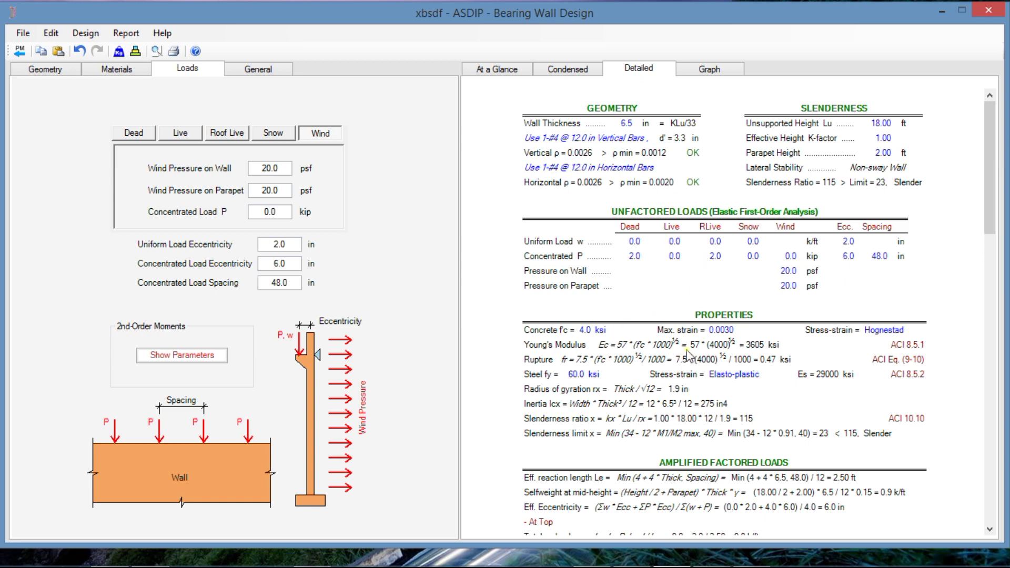
Step: Scroll the Detailed report past geometry, slenderness and loads down to the Wall Strength section
scroll(682, 362, down, 4)
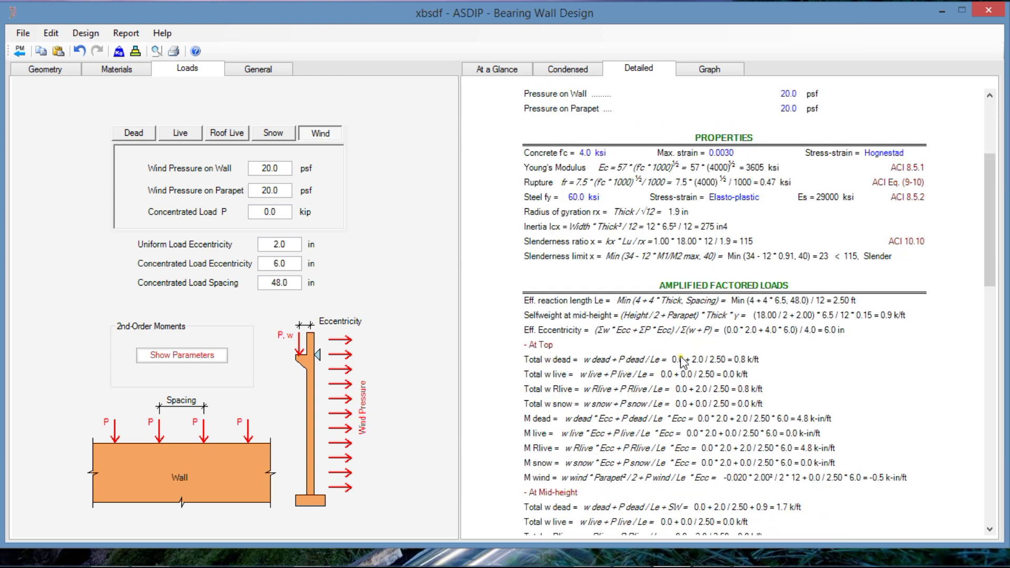
scroll(682, 362, down, 2)
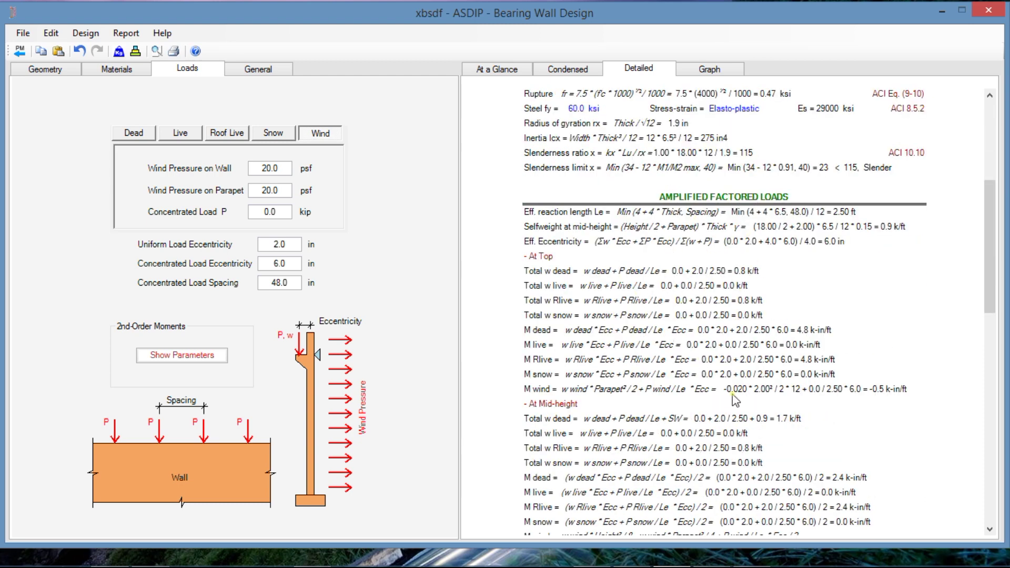
scroll(735, 401, down, 4)
scroll(734, 400, down, 6)
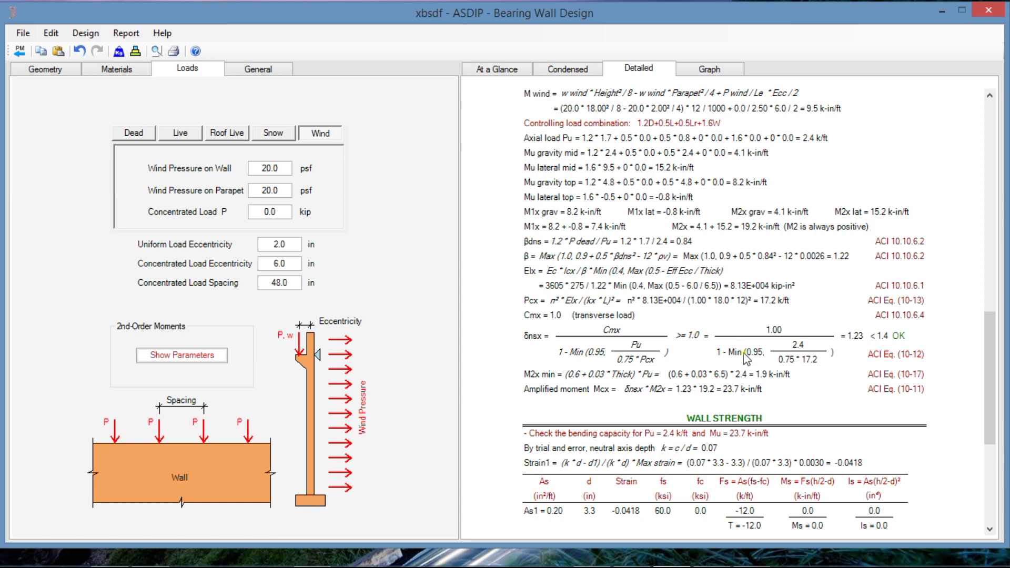
scroll(745, 357, down, 5)
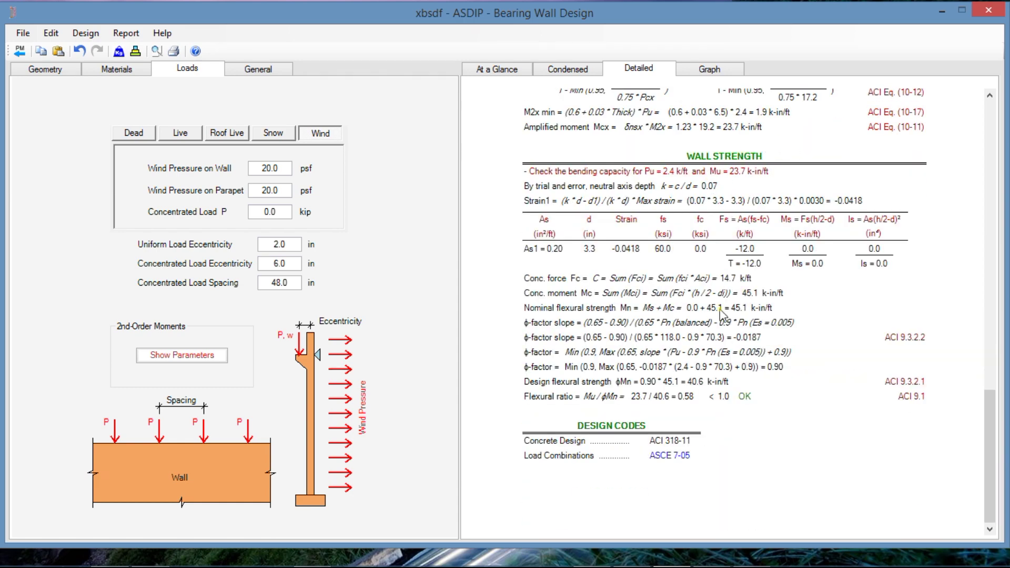
scroll(718, 352, down, 8)
scroll(737, 334, up, 20)
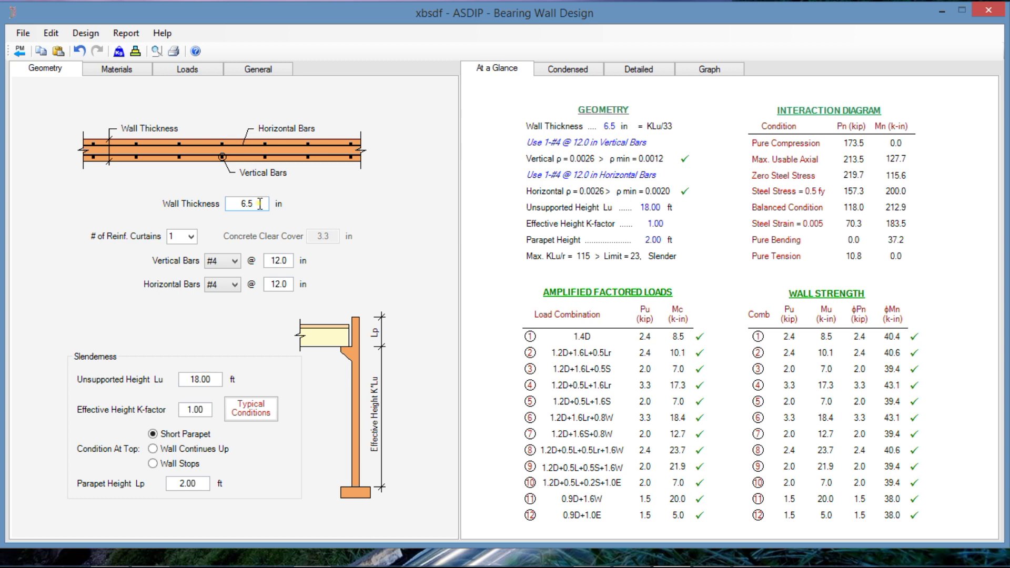
Step: Change the wall thickness to 6 in
double_click(259, 204)
text(6)
key(Return)
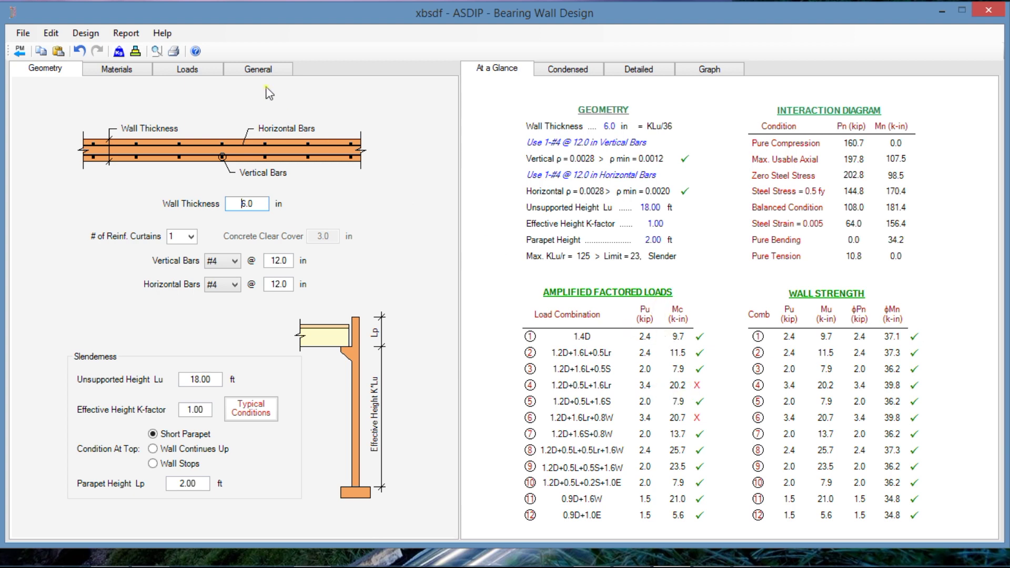
Step: Inspect the second-order moment parameters on the Loads tab without changing them, then return to Geometry
click(185, 69)
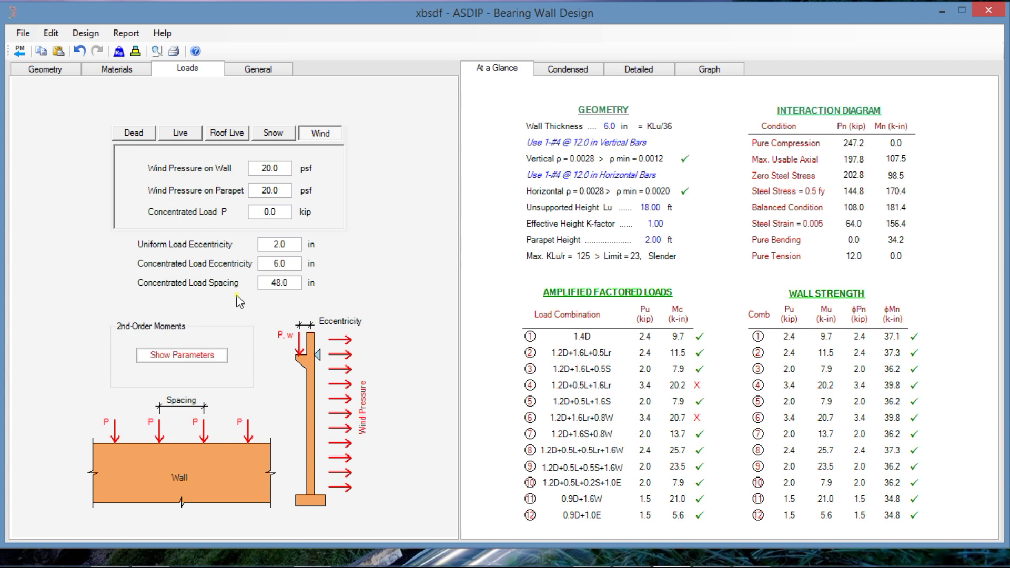
click(177, 358)
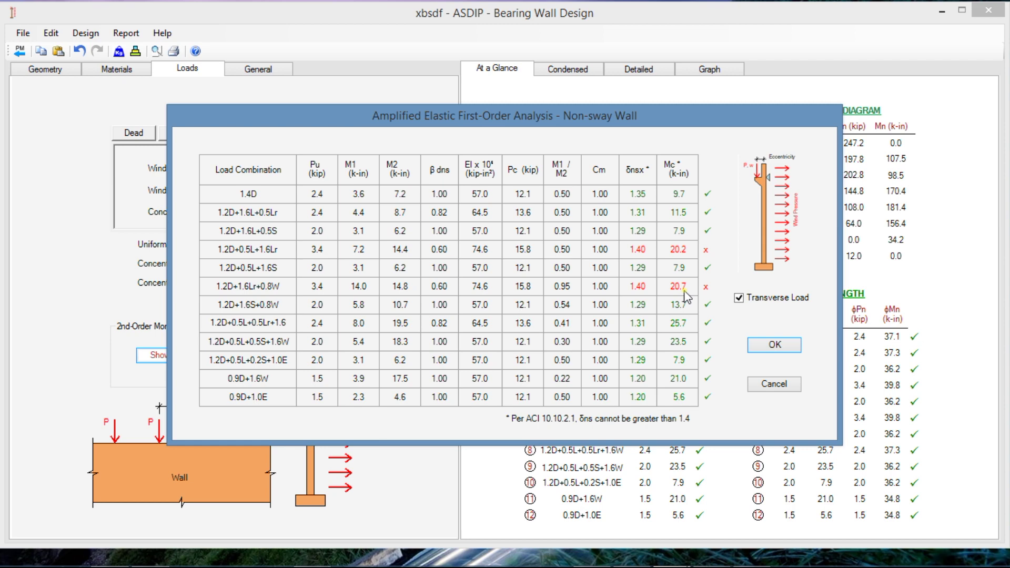
click(781, 384)
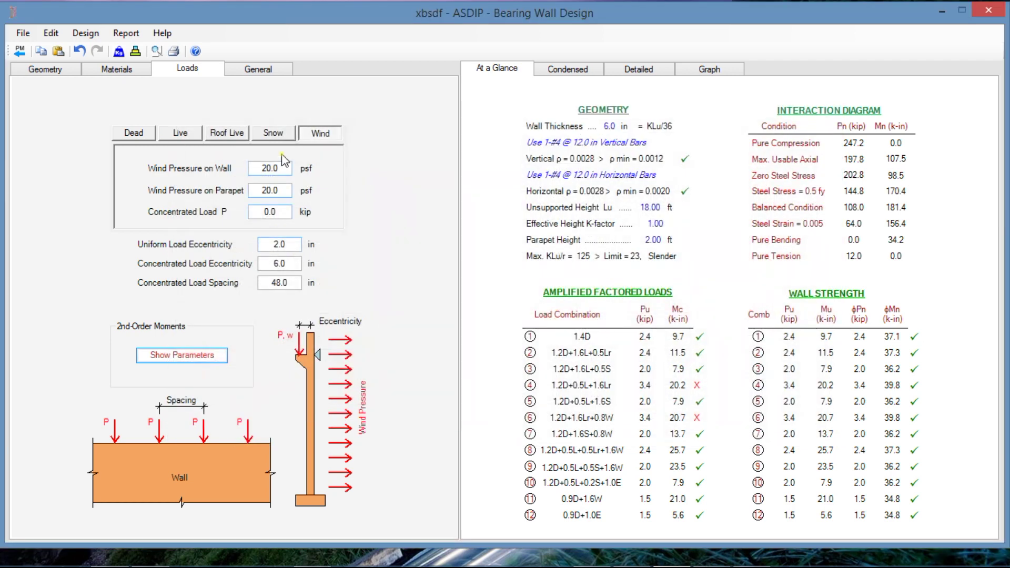
click(42, 73)
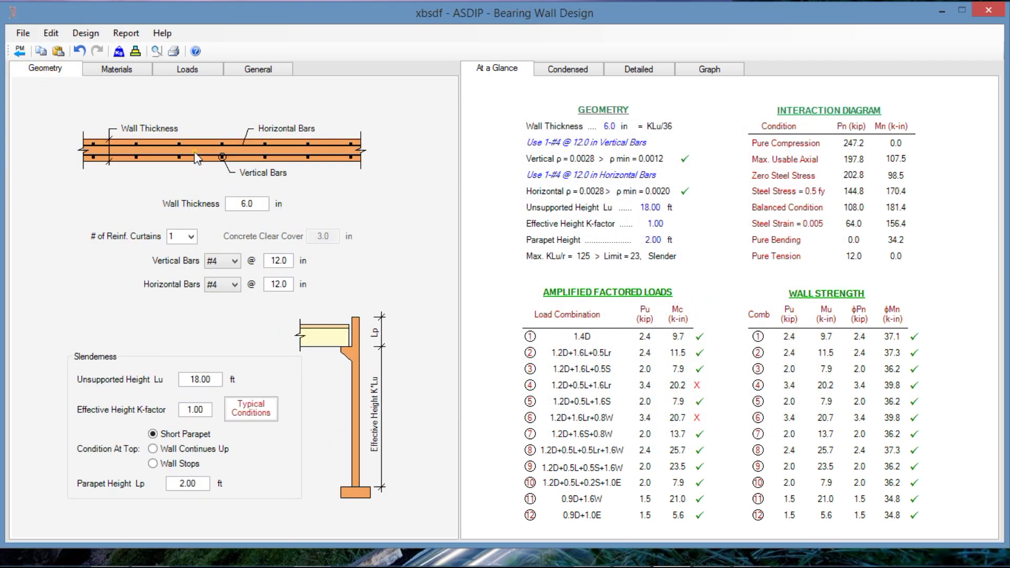
Step: Restore the wall thickness to 6.5 in
click(258, 207)
text(6.5)
key(Return)
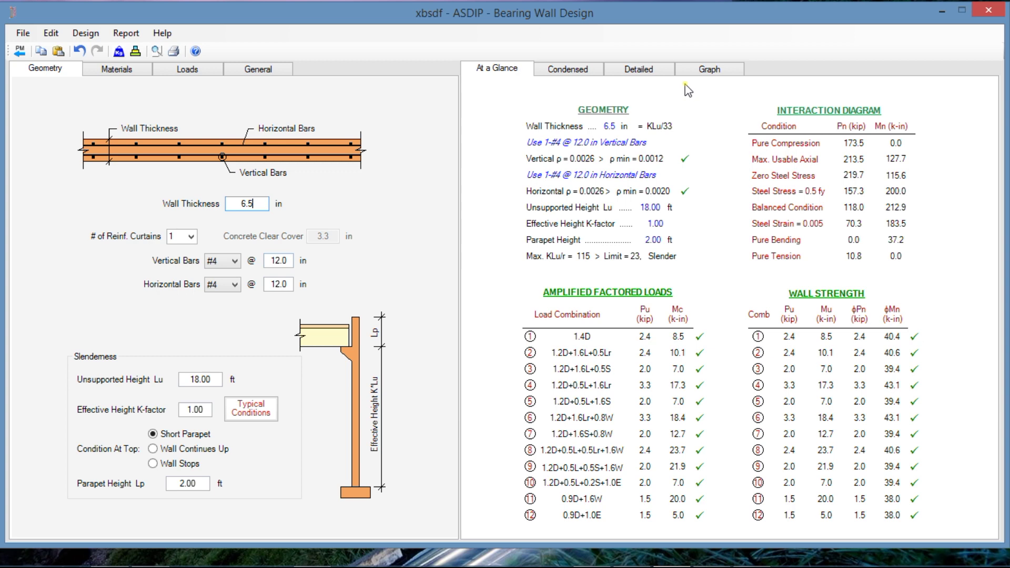
Step: Check the interaction diagrams and condensed tables with all 12 combinations OK, then select the vertical bar spacing
click(709, 69)
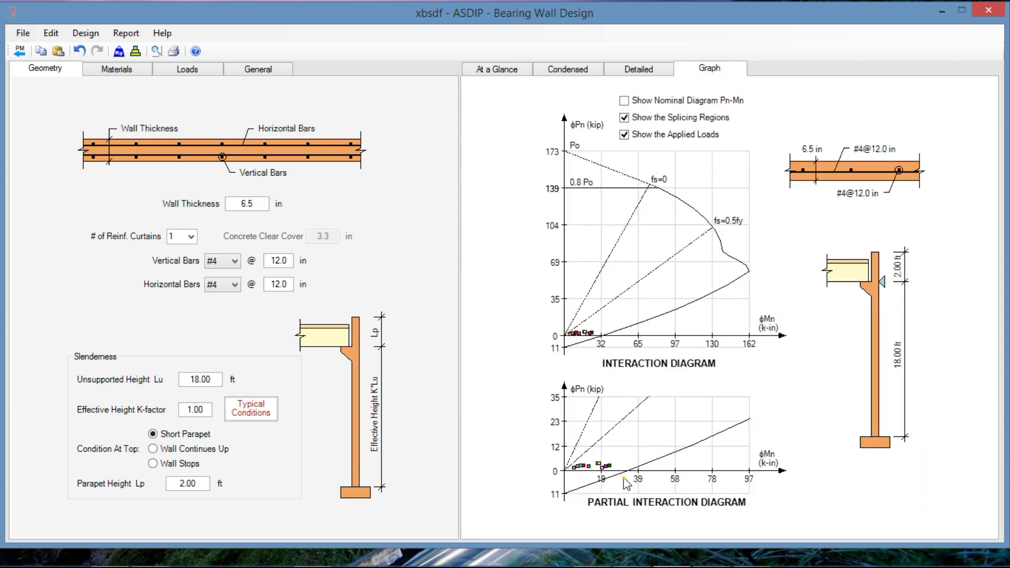
click(570, 72)
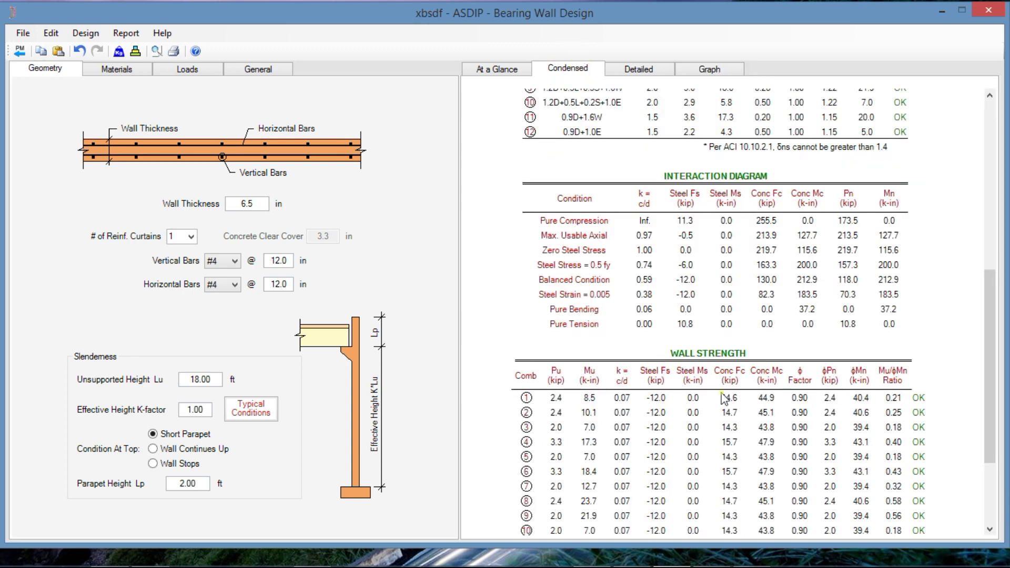
scroll(724, 400, down, 2)
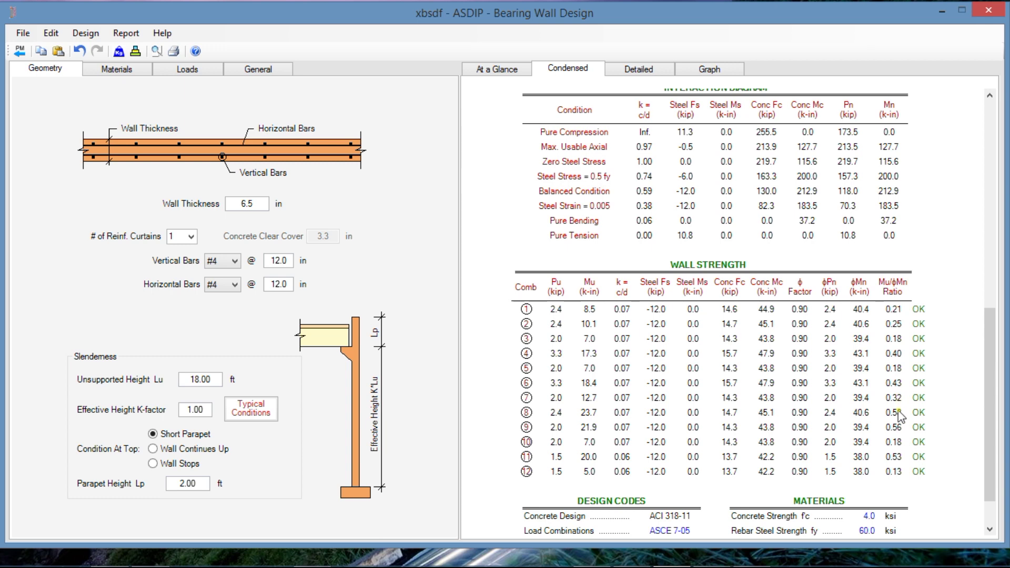
click(725, 76)
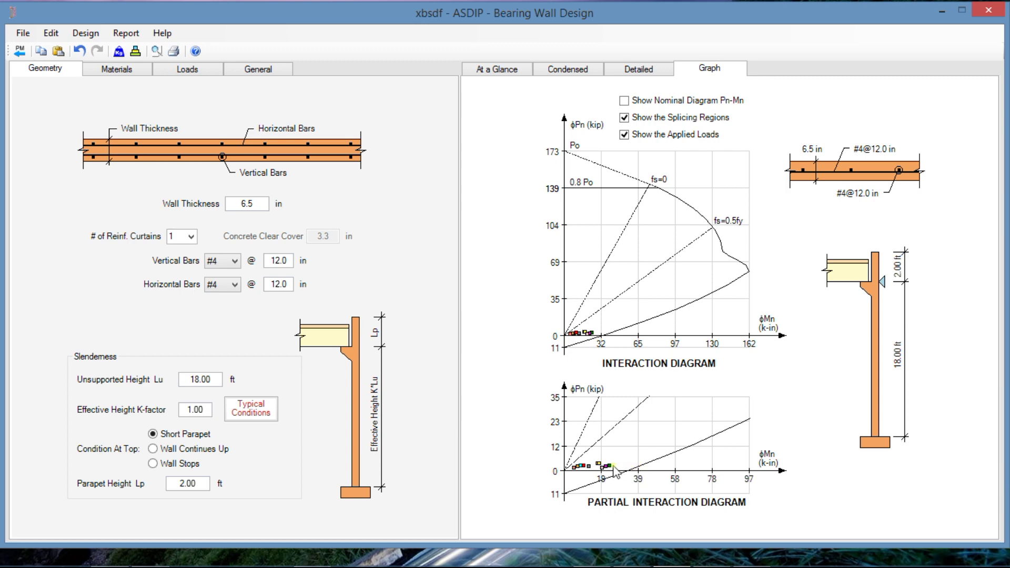
click(576, 68)
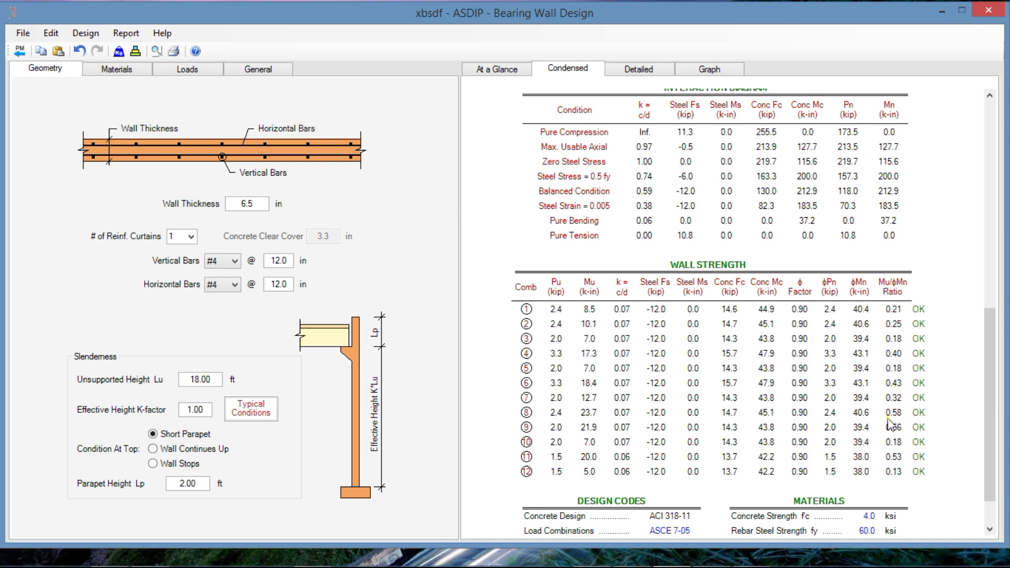
double_click(290, 259)
Step: Set the vertical bar spacing to 18 in and view its interaction diagrams
text(18)
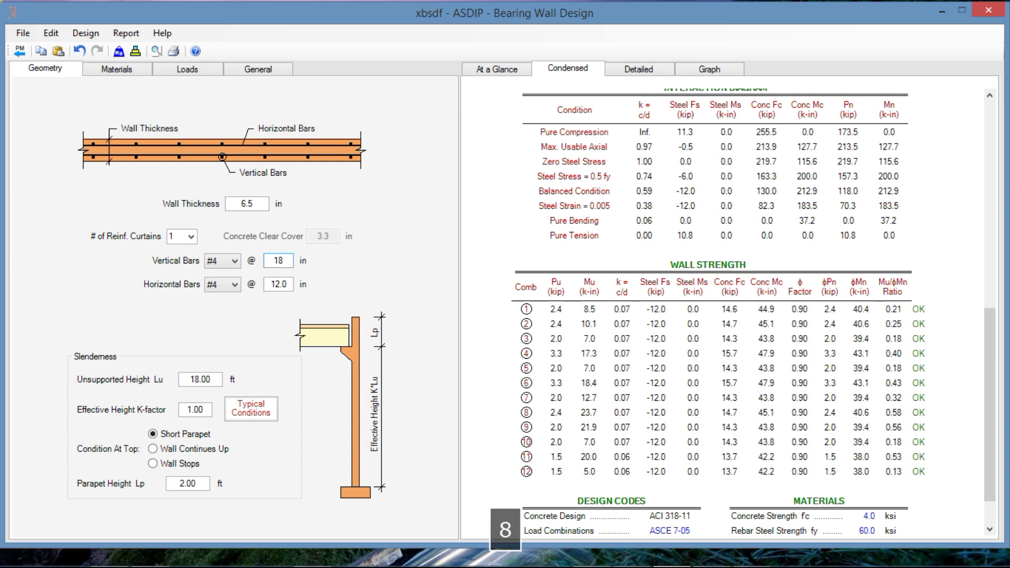
key(Return)
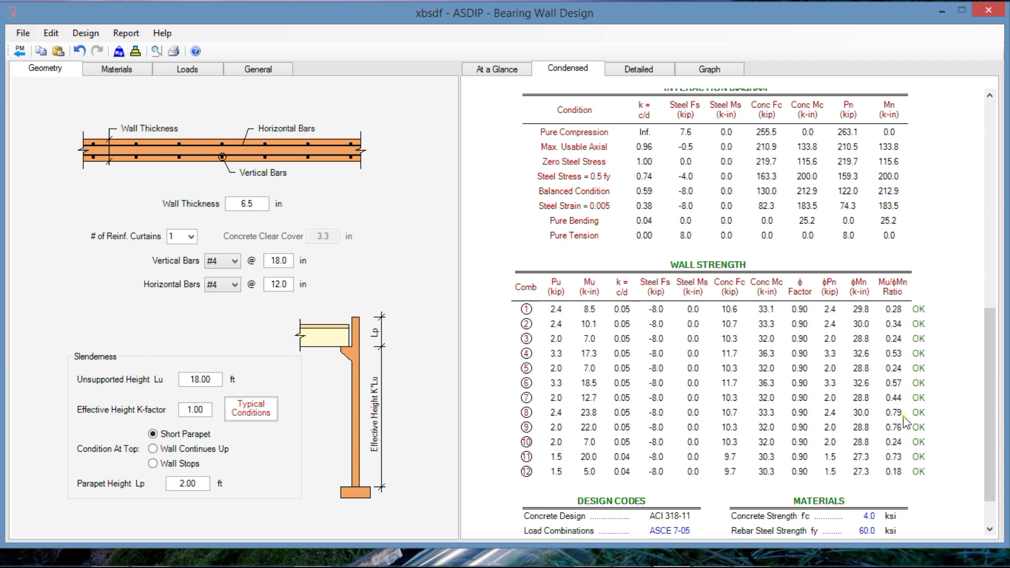
click(718, 68)
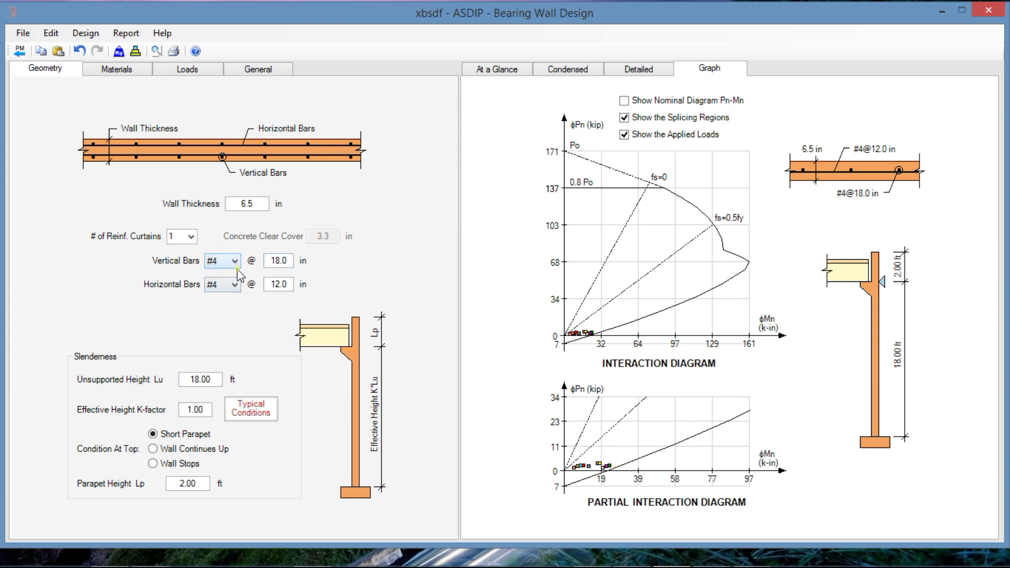
Step: Try 24 in vertical bar spacing and review the At a Glance and Condensed results
double_click(291, 260)
text(24)
key(Return)
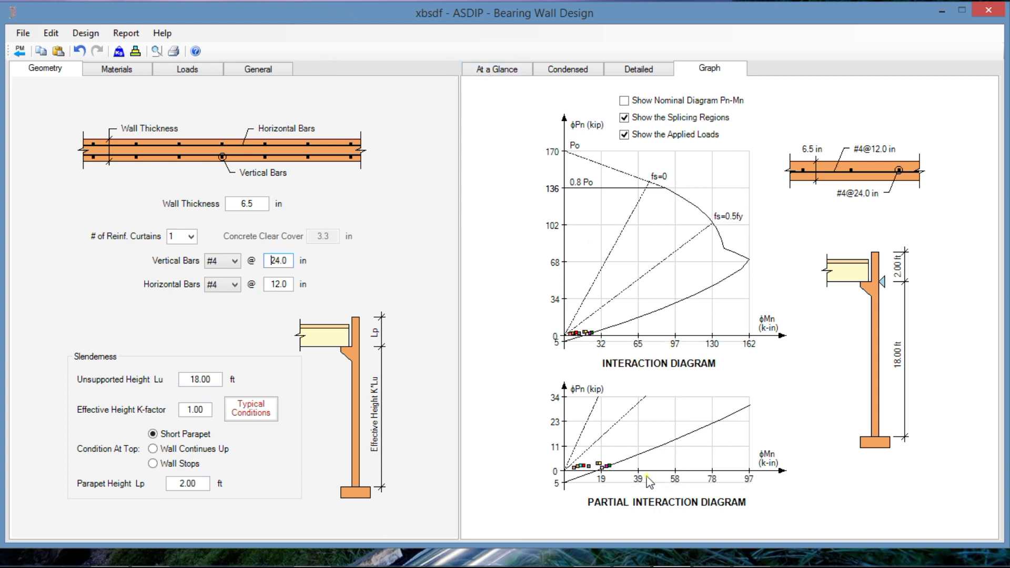
click(502, 70)
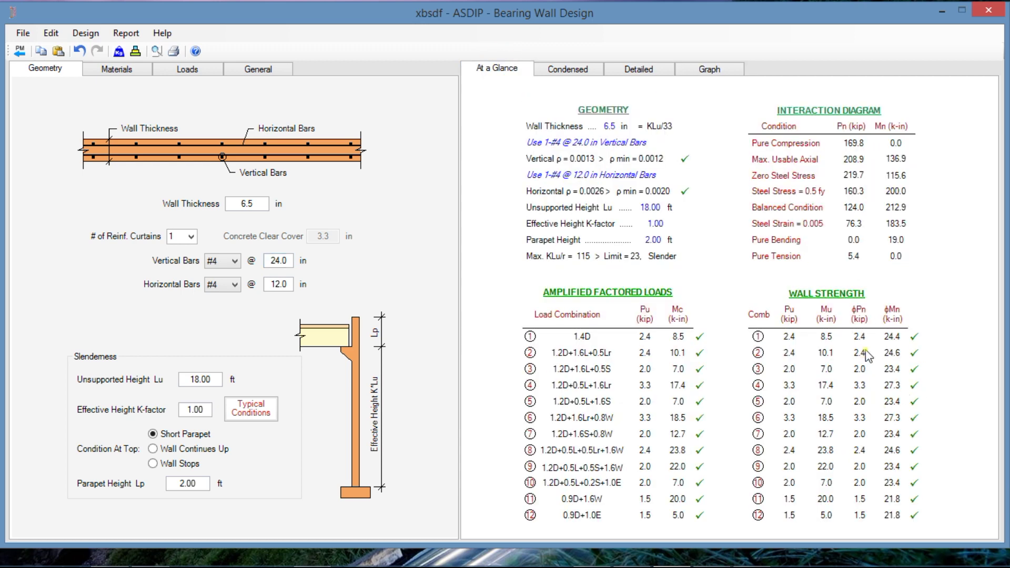
click(574, 70)
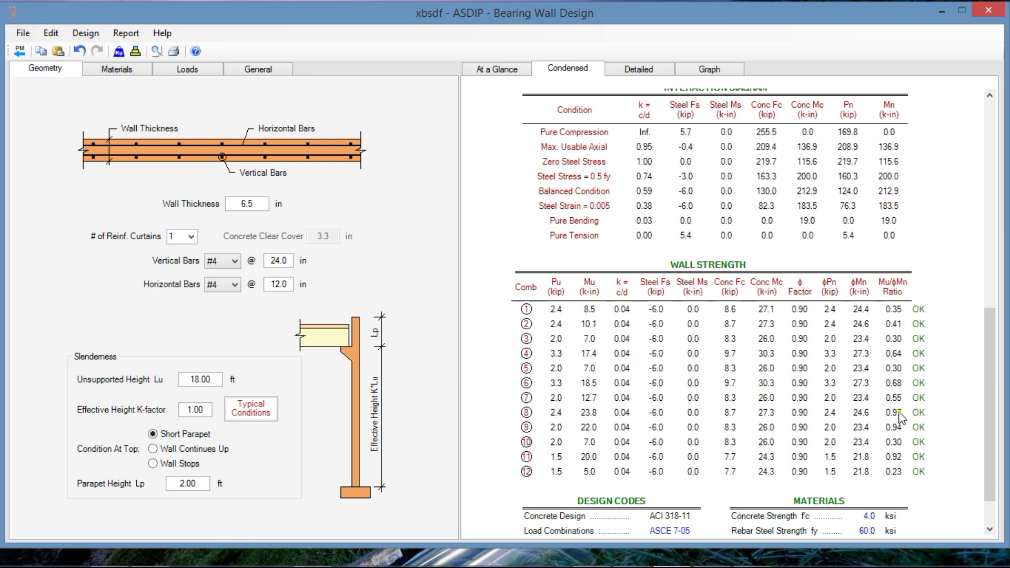
Step: Reset the vertical bar spacing to 12 in and show the interaction diagrams again
double_click(288, 260)
text(12)
key(Return)
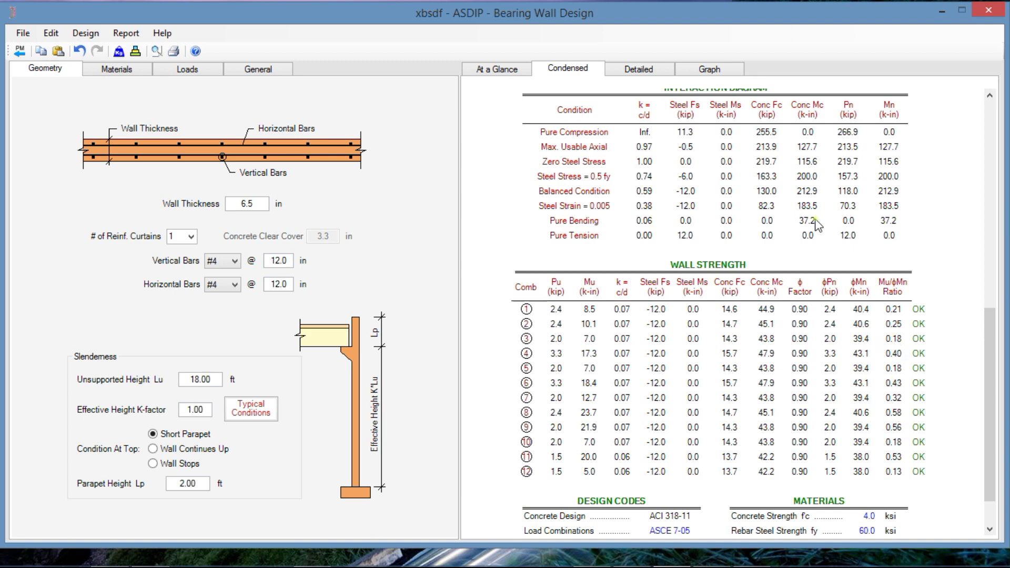
click(697, 70)
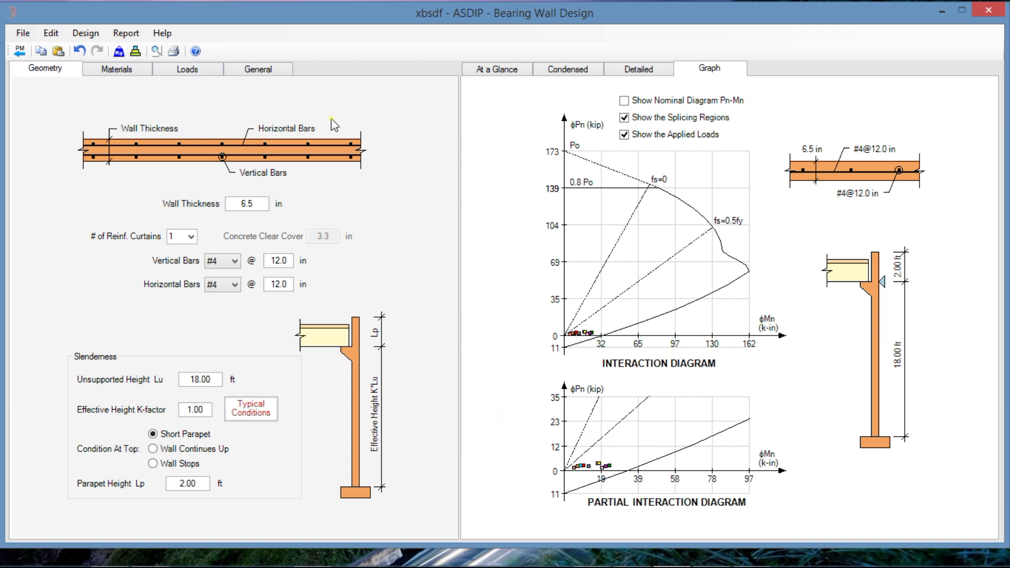
click(136, 52)
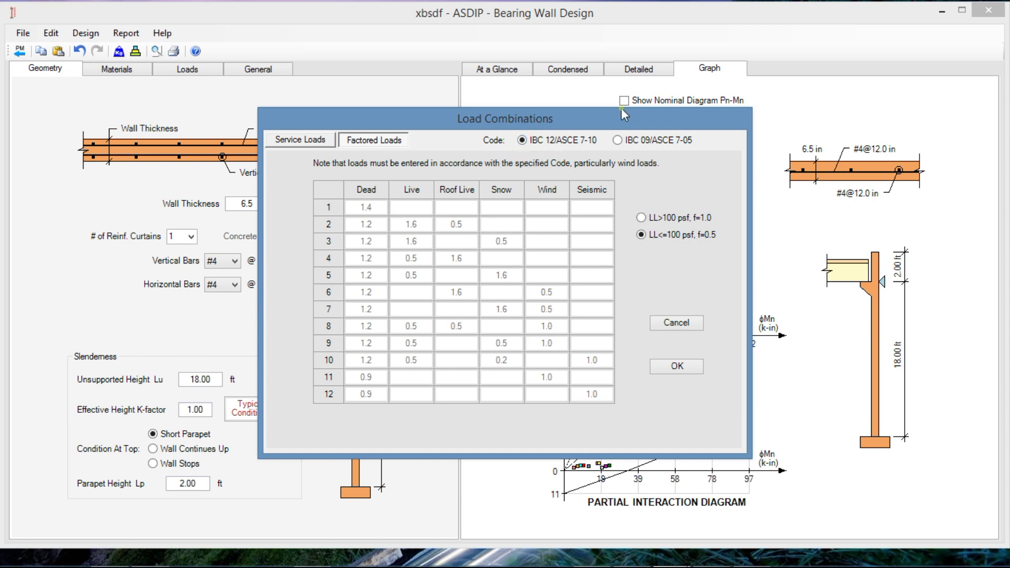
Step: Switch the load combination factors to IBC 09/ASCE 7-05 and accept
click(617, 140)
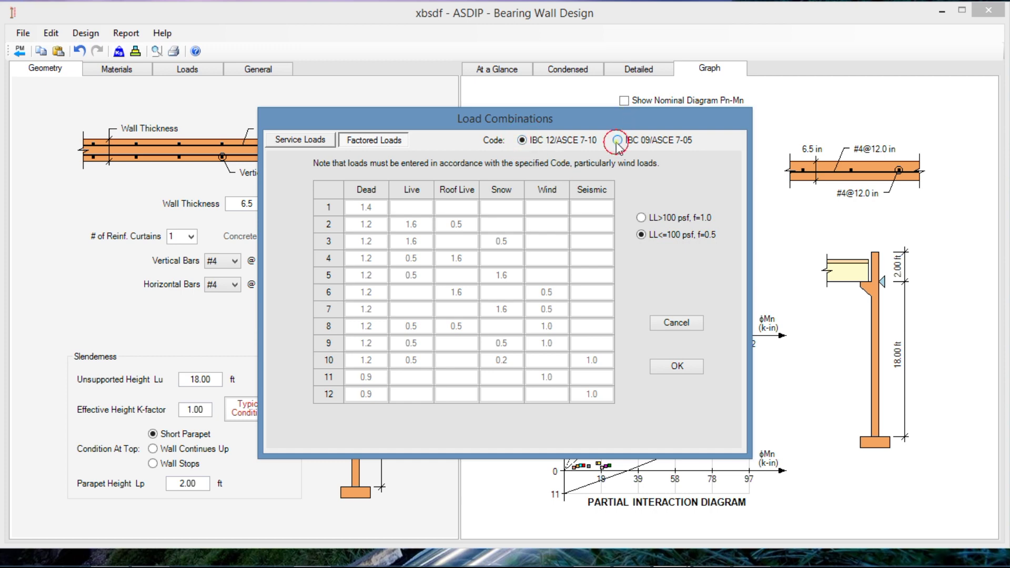
click(690, 367)
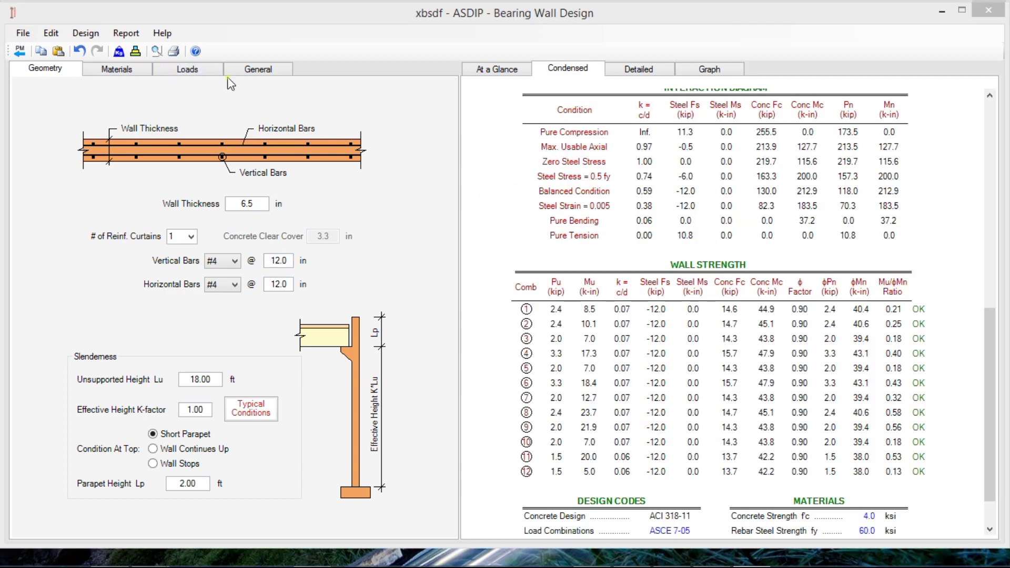
click(156, 51)
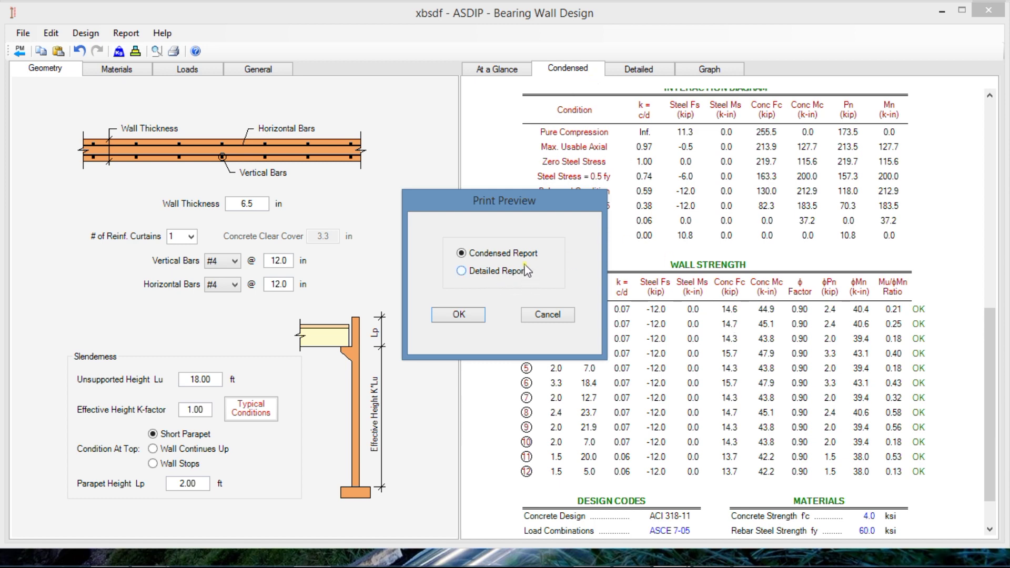
click(460, 315)
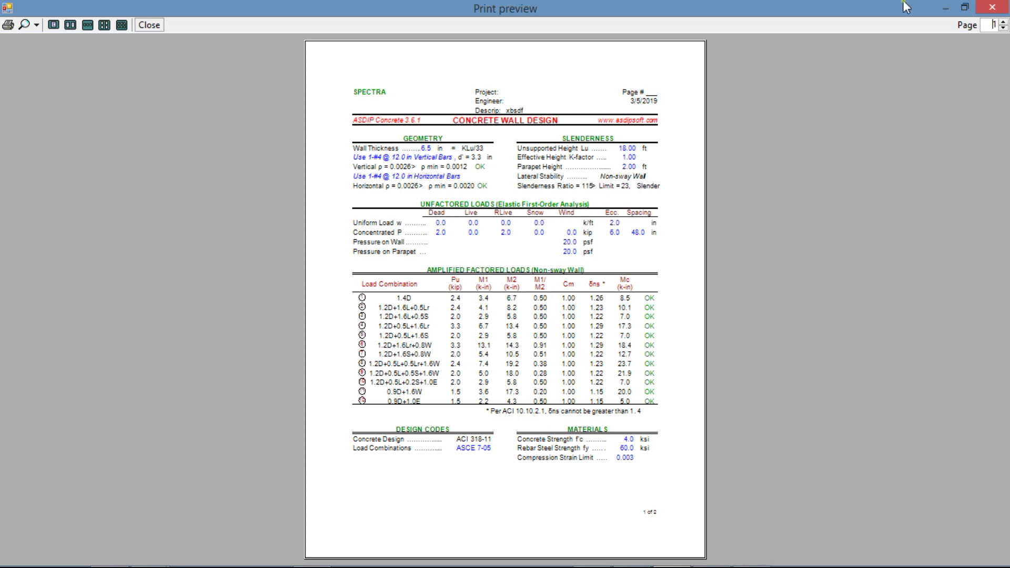
click(1004, 23)
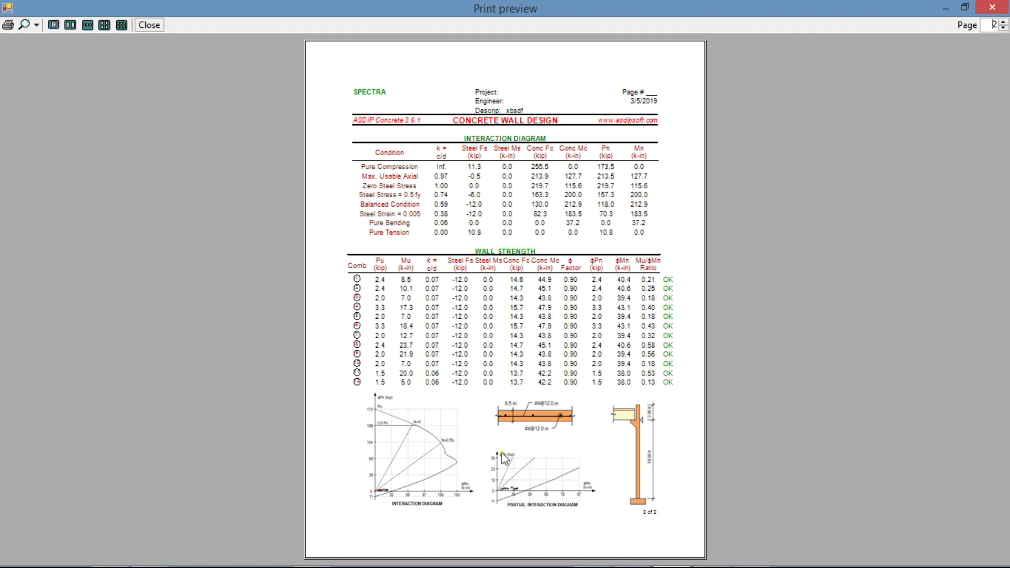
click(991, 8)
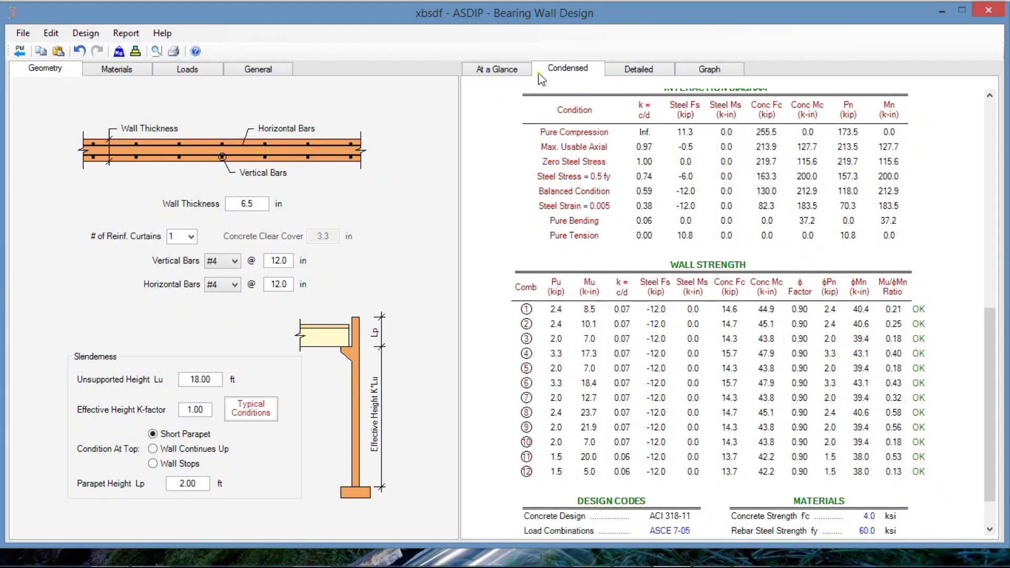
Step: Preview the Detailed Report, page through pages 1 to 3, and close the preview
click(157, 51)
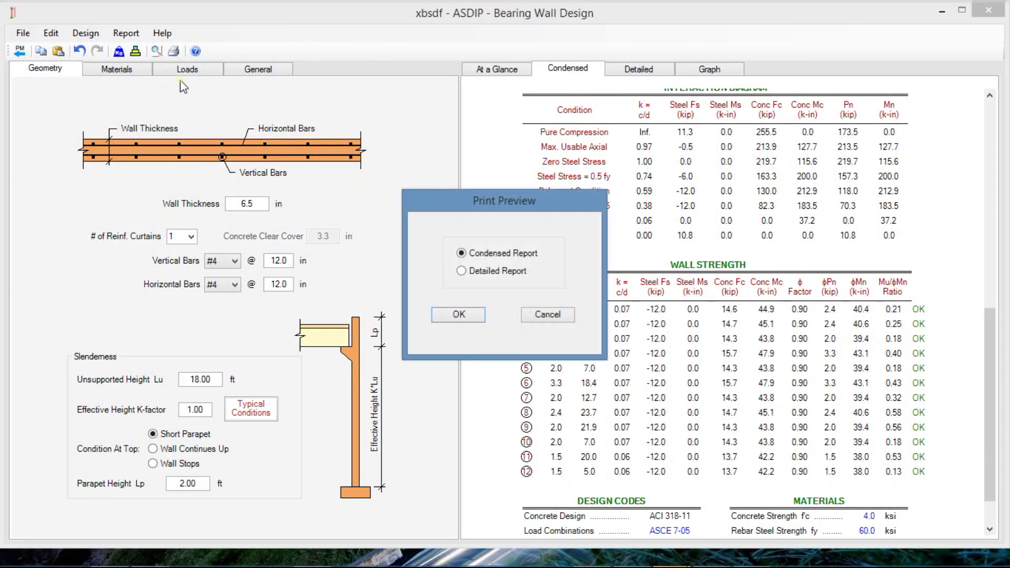
click(458, 315)
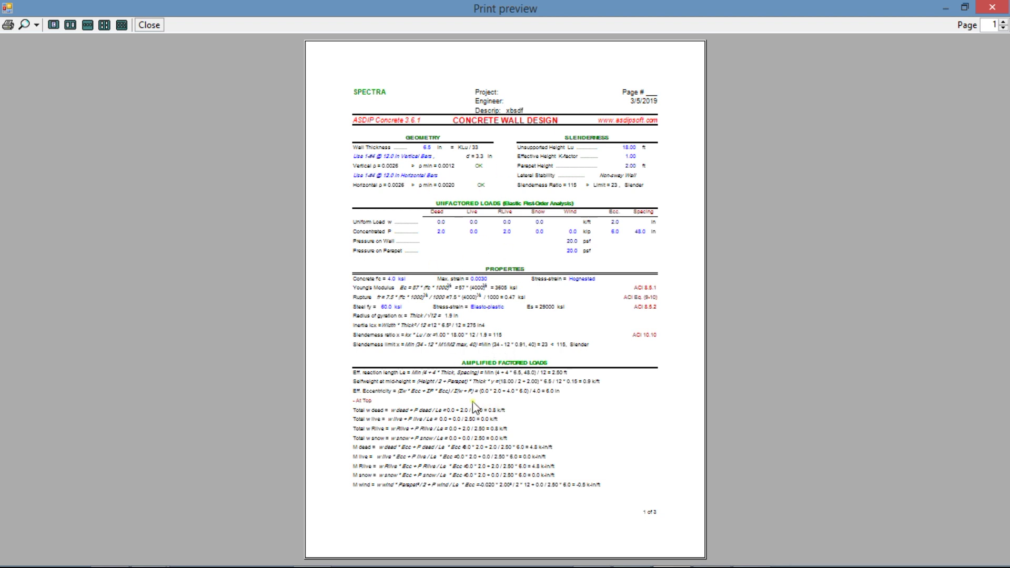
click(1003, 21)
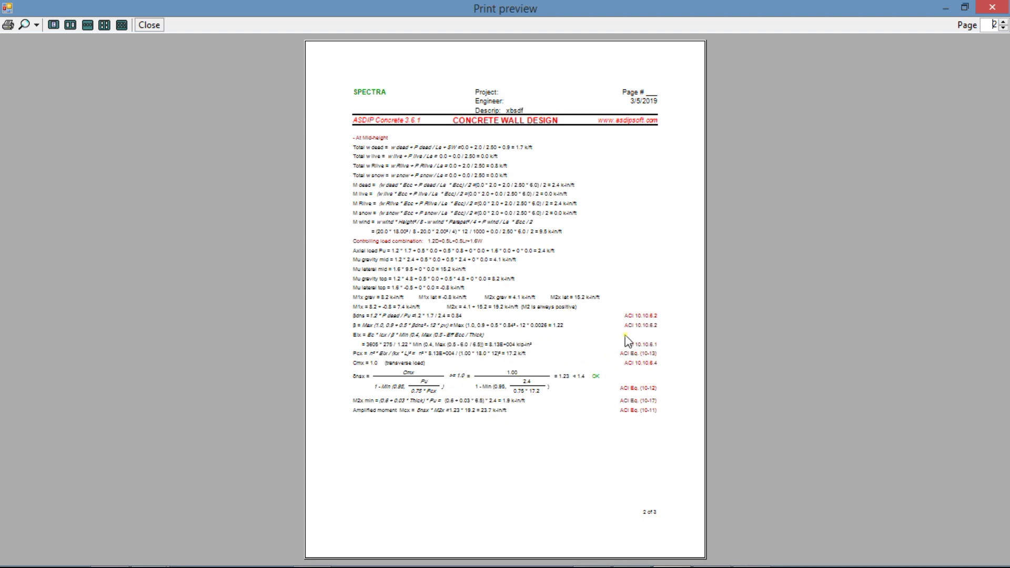
click(1003, 22)
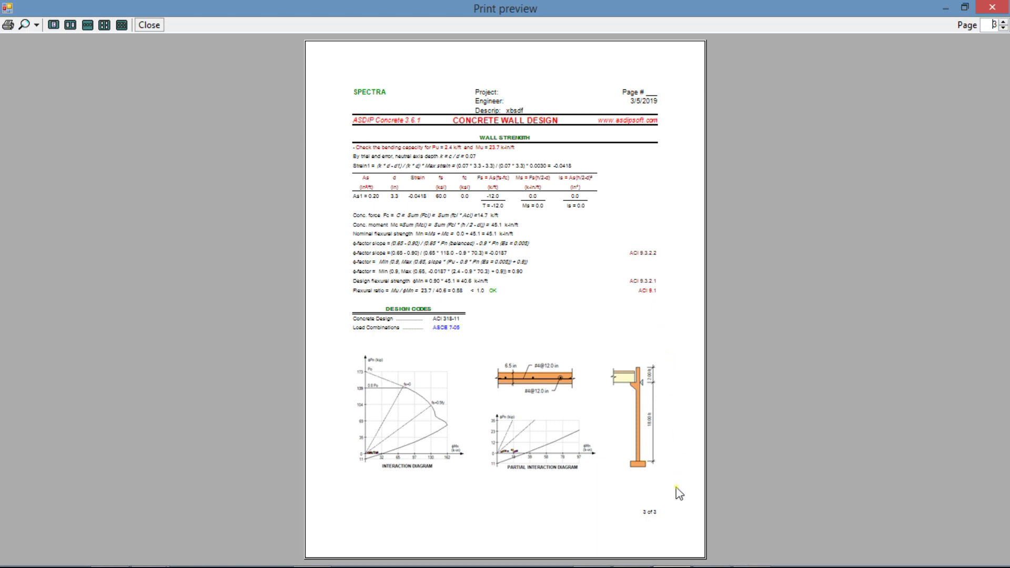
key(Escape)
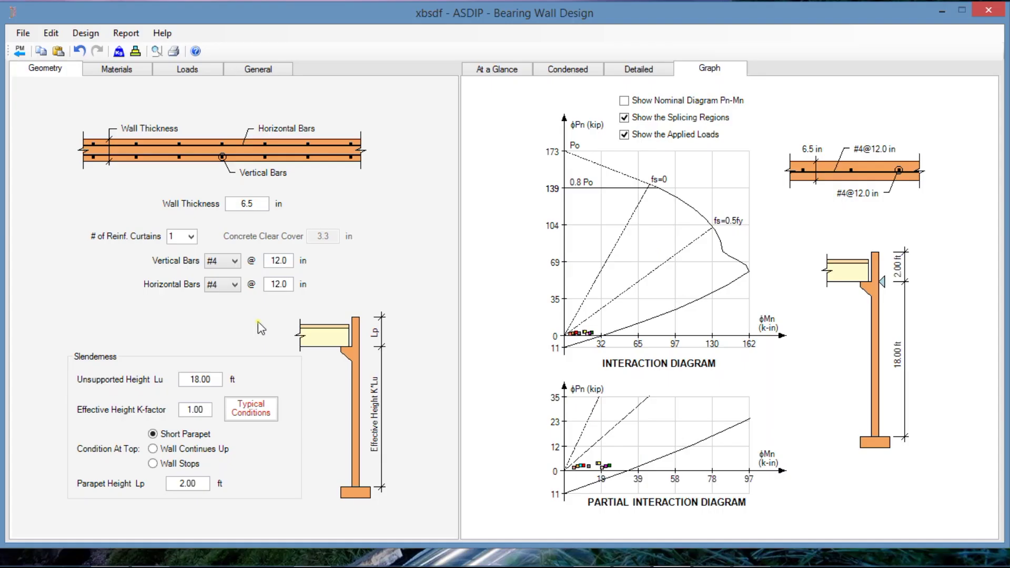
Step: Scroll through the Detailed calculations and back up, finishing on the Condensed results
click(638, 71)
scroll(673, 288, down, 4)
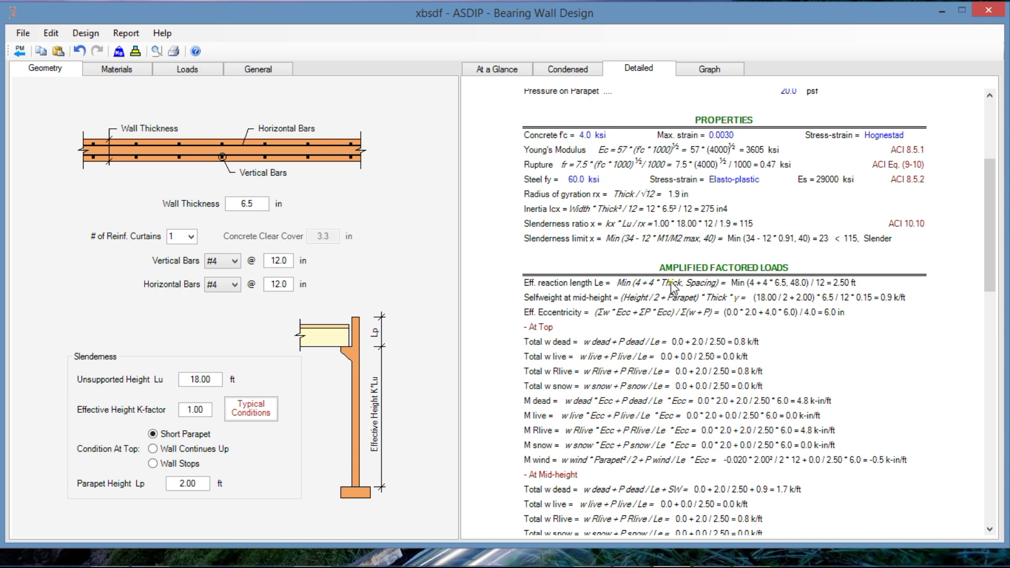
scroll(674, 287, down, 6)
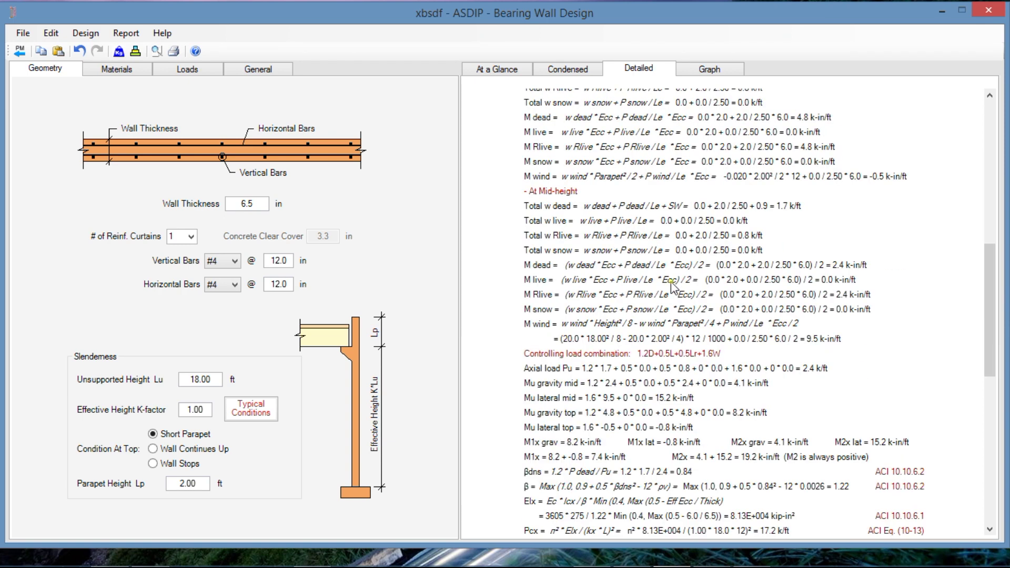
scroll(672, 285, down, 4)
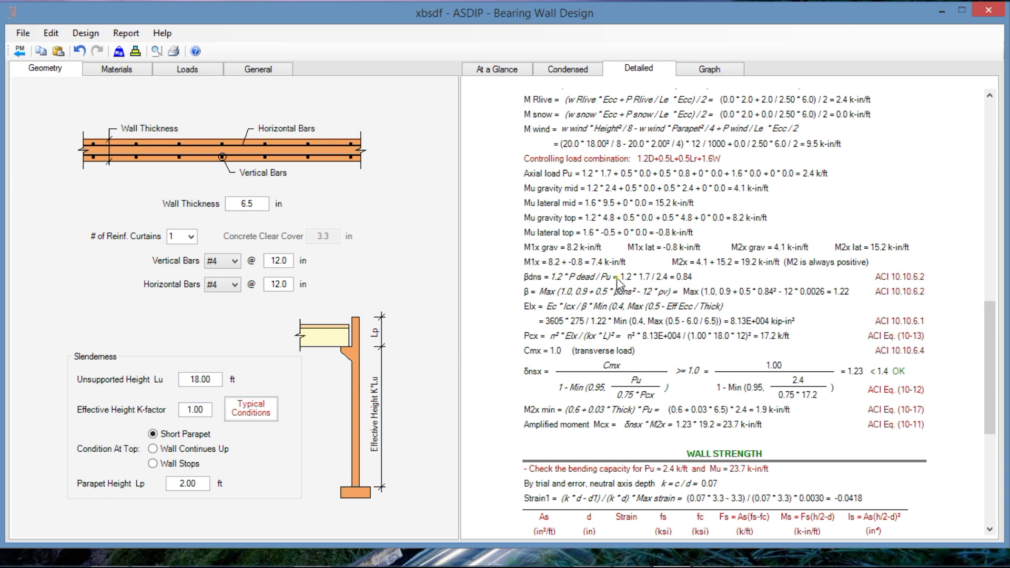
scroll(725, 288, up, 11)
scroll(726, 288, up, 3)
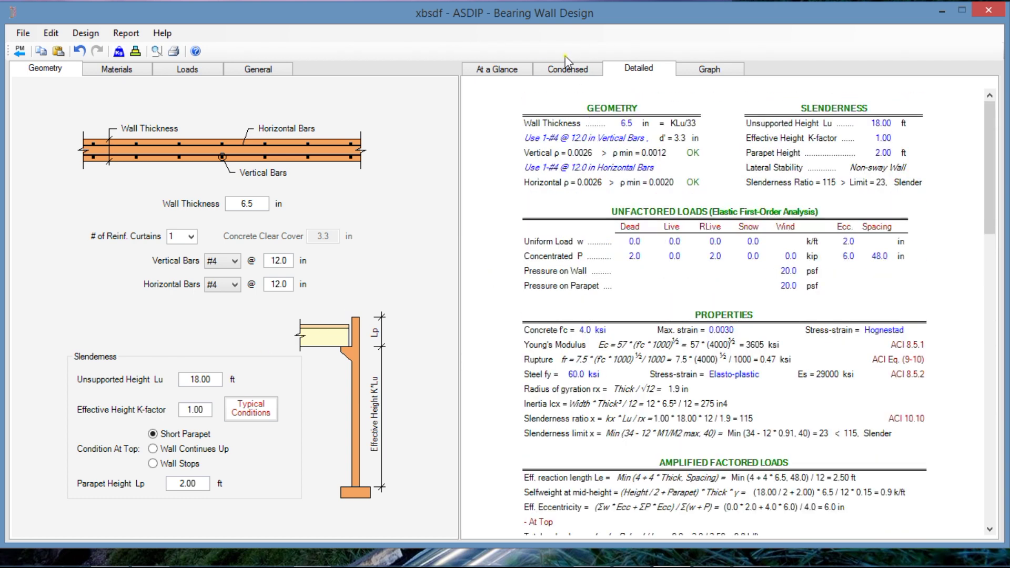
click(559, 71)
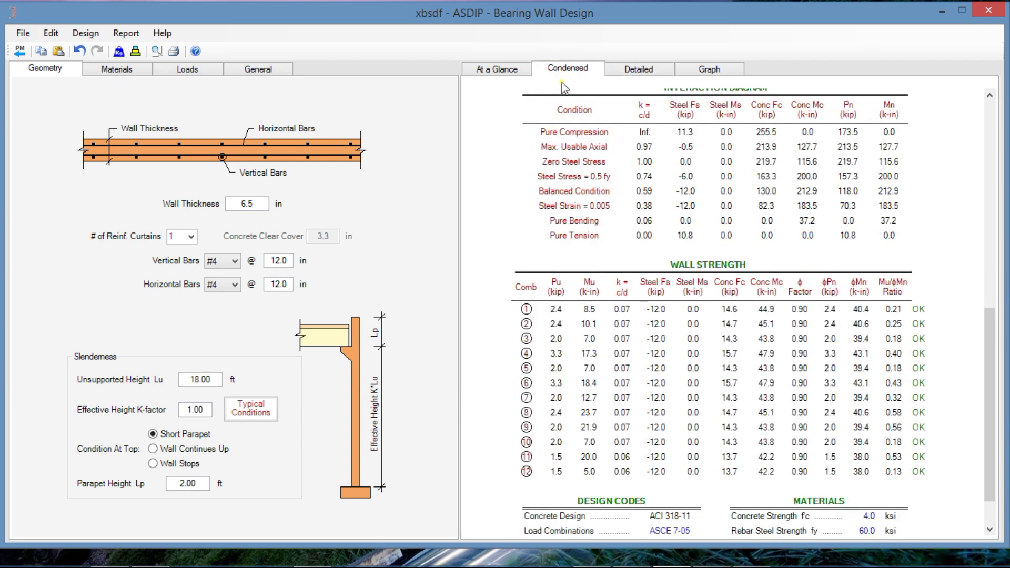